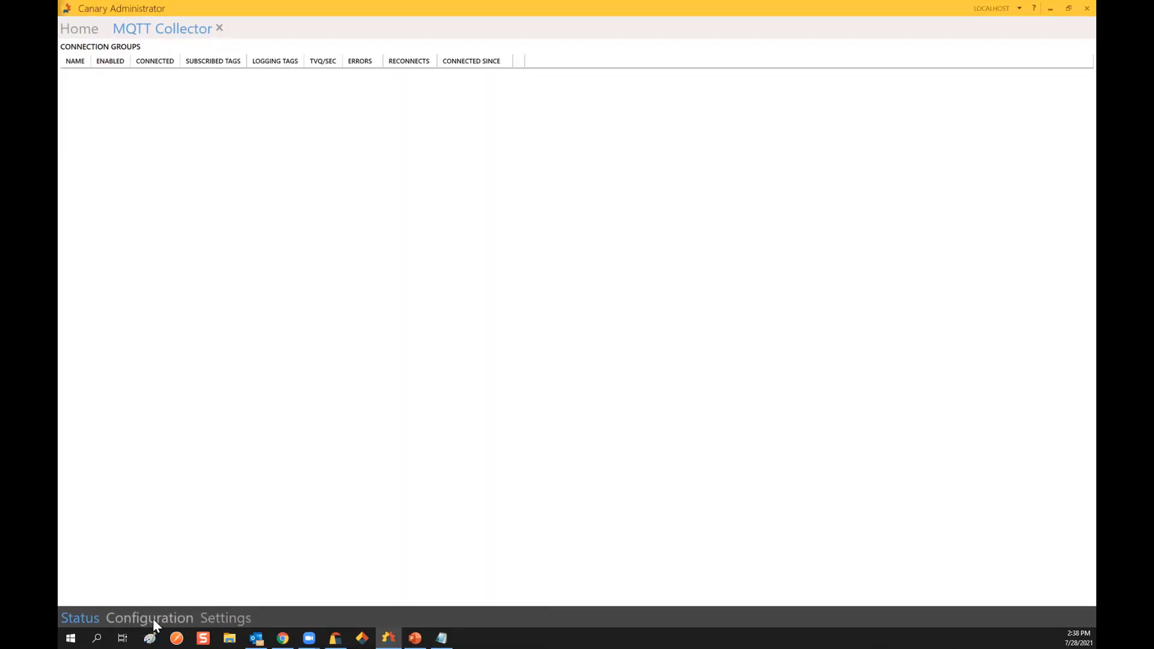
Step: Add a new connection group, 'Group (new)', from the collector's Configuration page
{"action": "left_click", "coordinate": [153, 619]}
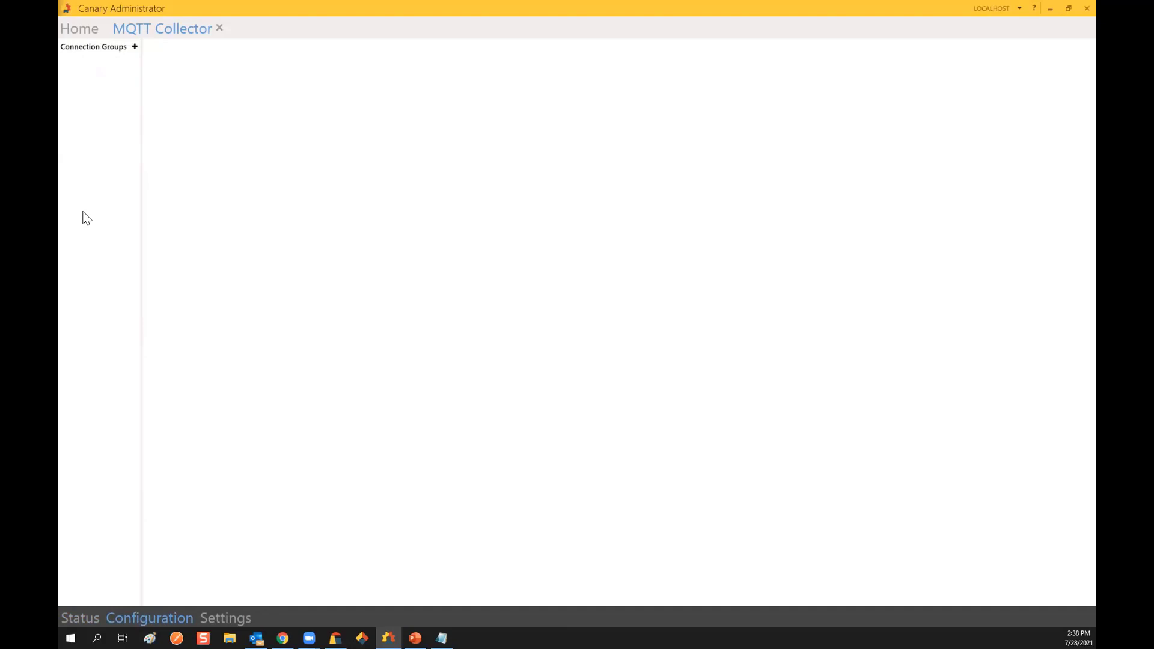
{"action": "left_click", "coordinate": [134, 48]}
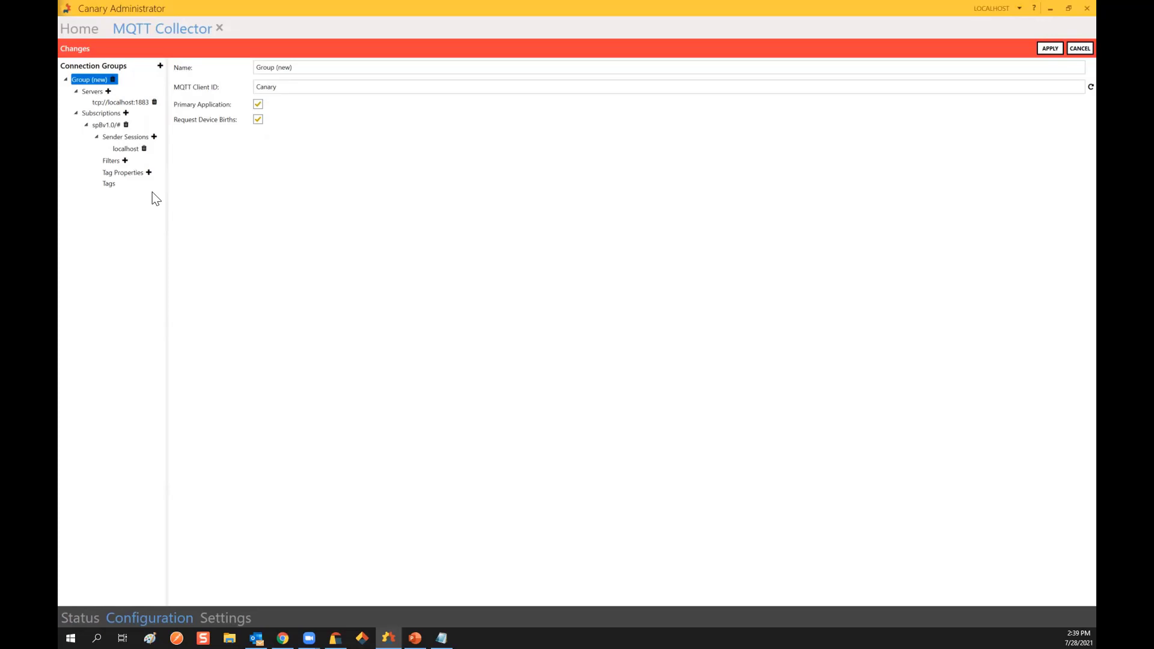
Step: Name the group 'Comal WD', randomize its MQTT client ID, and uncheck Request Device Births
{"action": "left_click", "coordinate": [304, 65]}
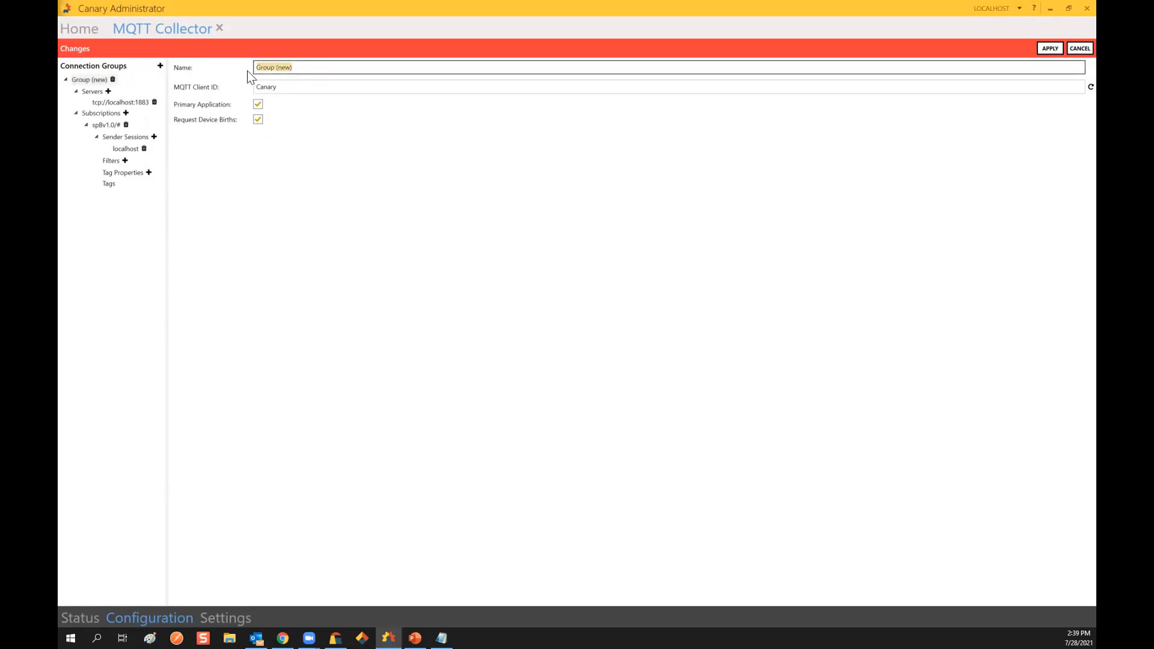
{"action": "type", "text": "Comal WD"}
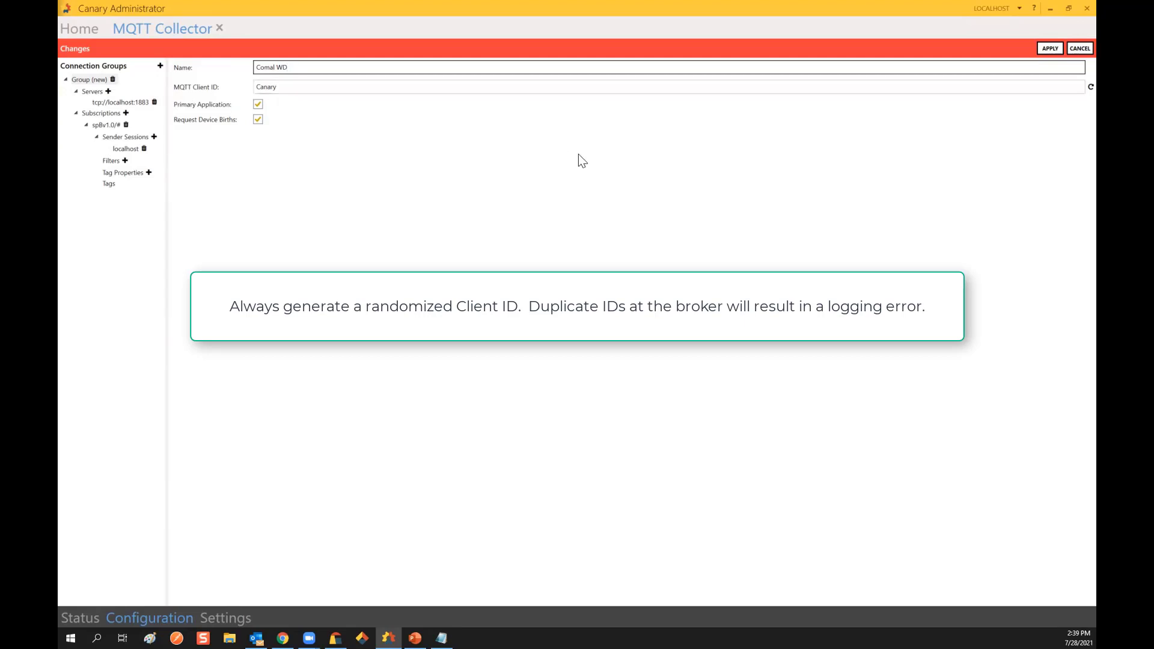
{"action": "left_click", "coordinate": [1076, 91]}
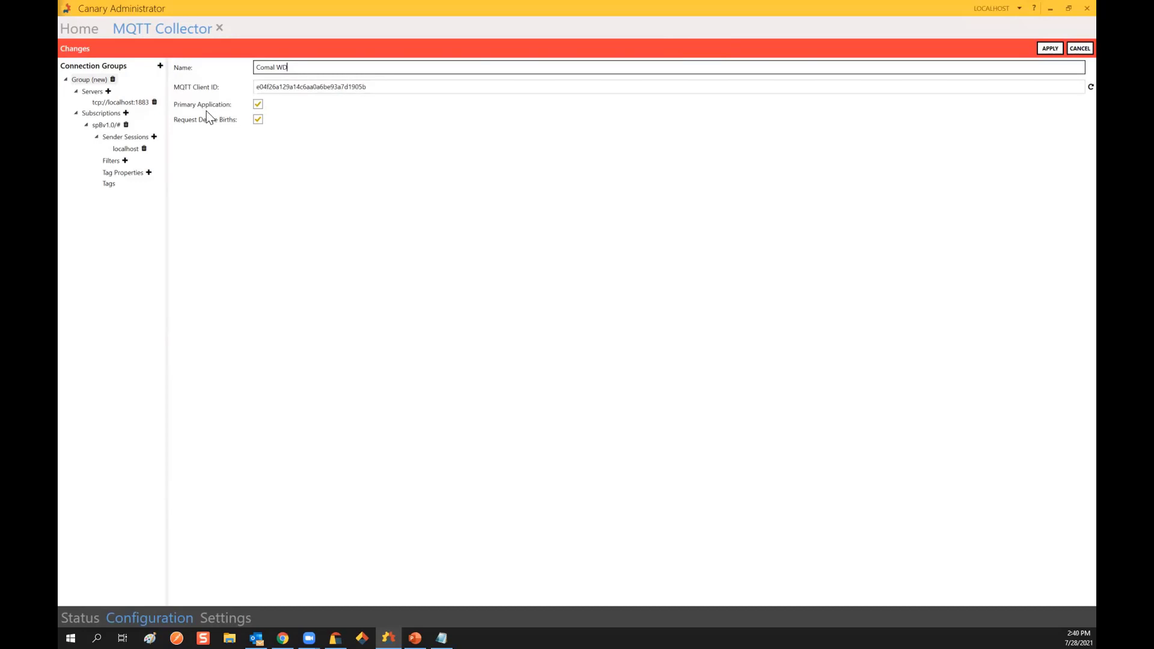
{"action": "left_click", "coordinate": [258, 118]}
Step: Re-check Request Device Births for the Comal WD group
{"action": "left_click", "coordinate": [259, 118]}
Step: Open the tcp://localhost:1883 server settings, deleting an accidentally added duplicate server
{"action": "left_click", "coordinate": [112, 104]}
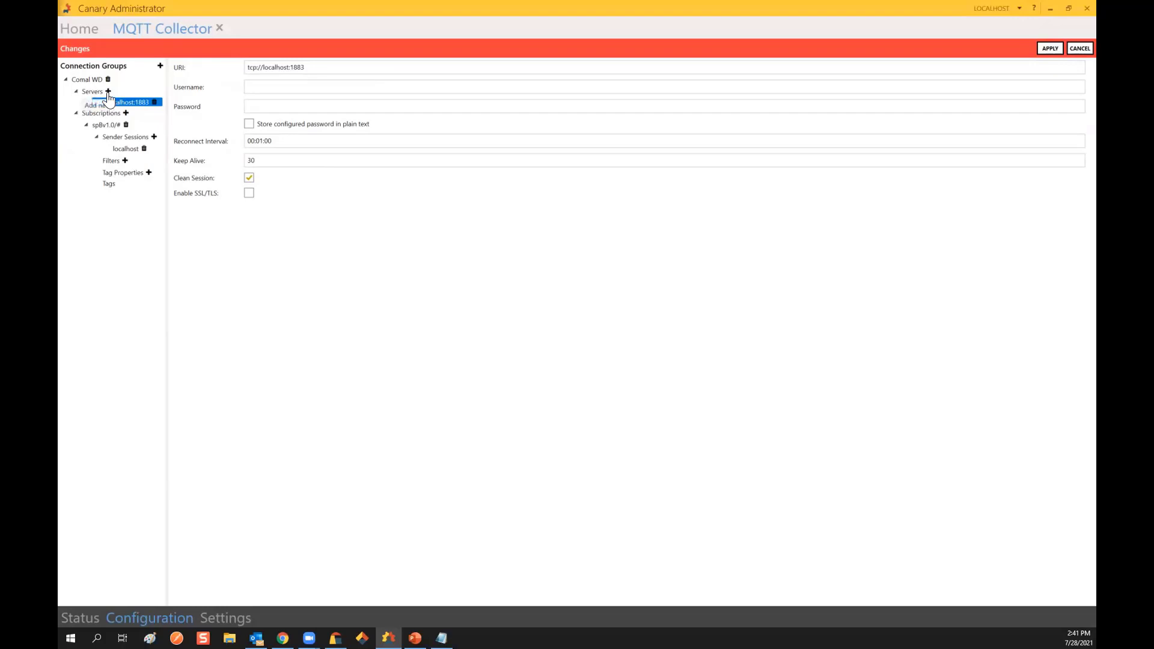
{"action": "left_click", "coordinate": [108, 91]}
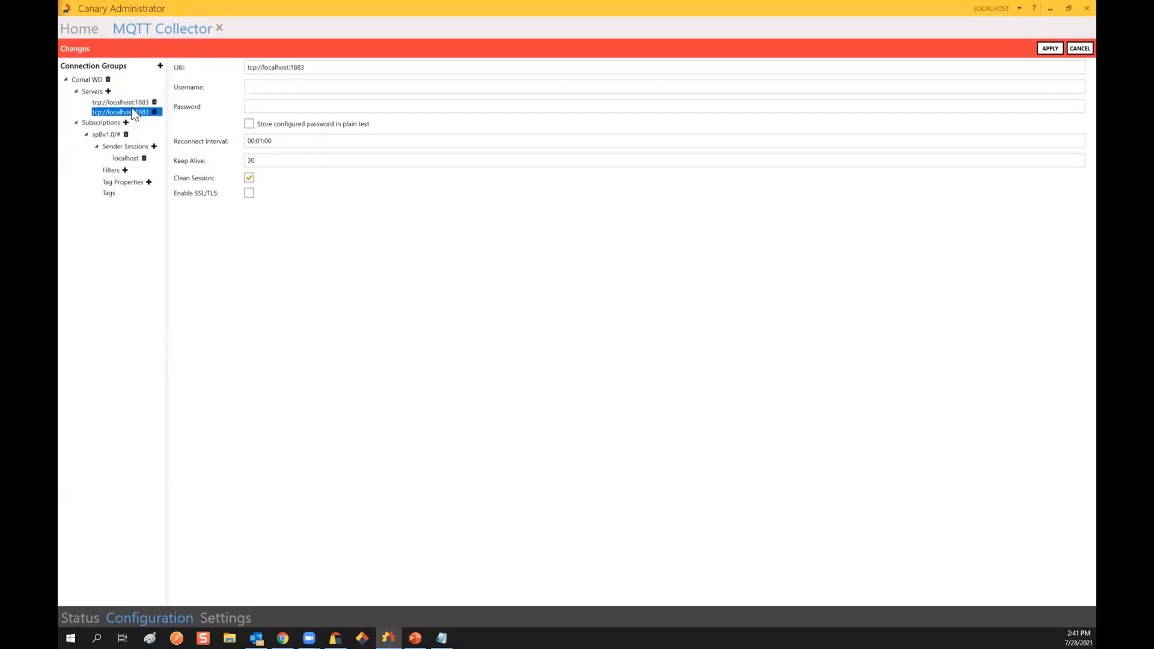
{"action": "left_click", "coordinate": [155, 113]}
{"action": "left_click", "coordinate": [769, 288]}
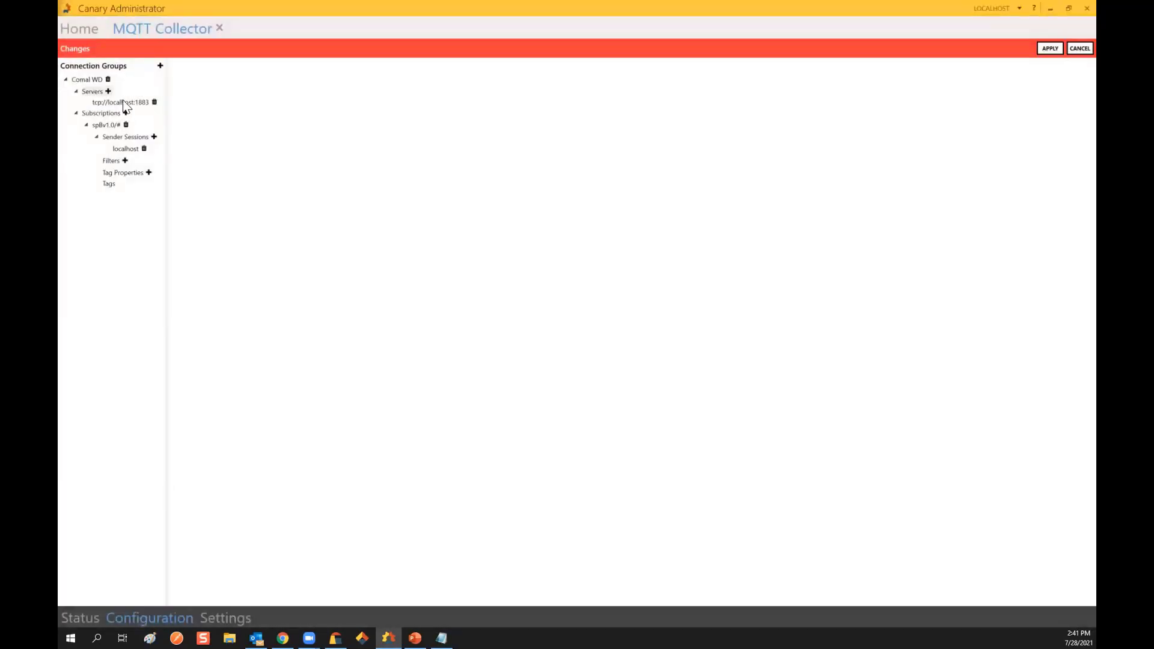
{"action": "left_click", "coordinate": [125, 103]}
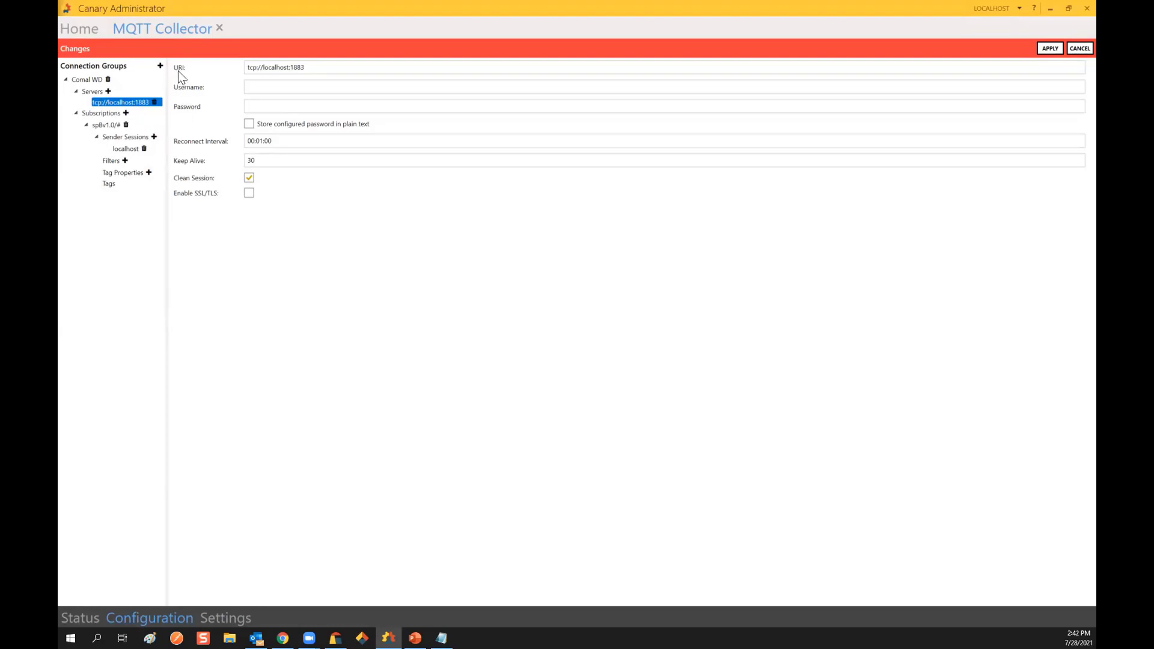
Step: Replace the server URI with the HiveMQ Cloud broker address from Notepad, port 8883
{"action": "left_click_drag", "start_coordinate": [320, 68], "coordinate": [246, 67]}
{"action": "key", "text": "alt+Tab"}
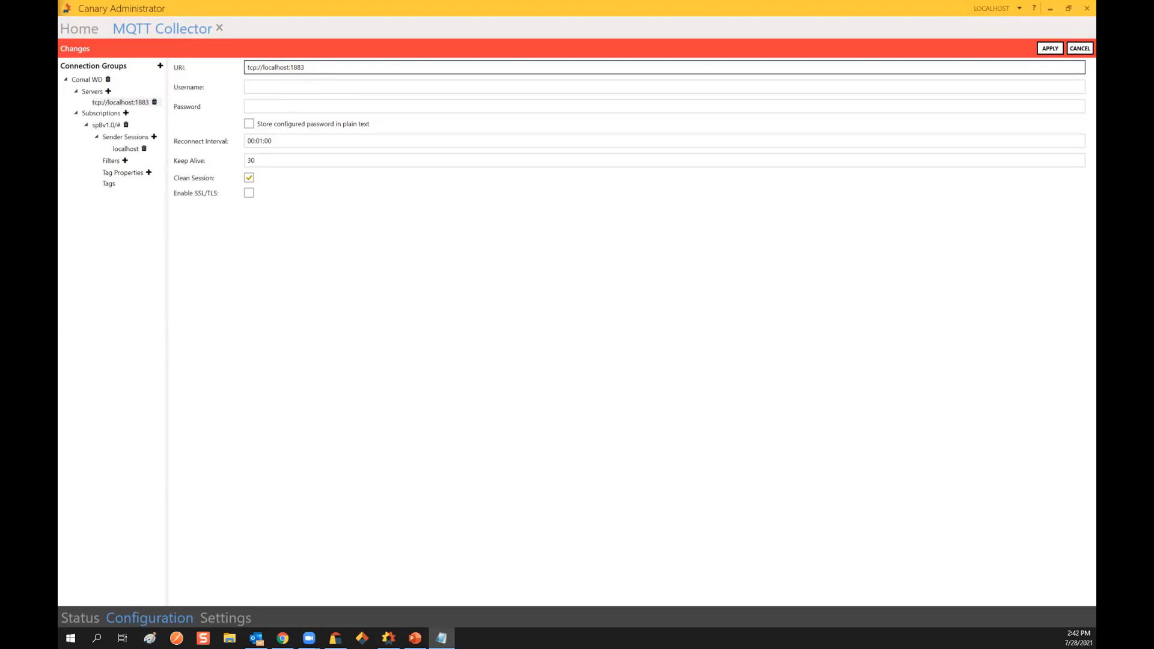
{"action": "left_click_drag", "start_coordinate": [329, 66], "coordinate": [238, 68]}
{"action": "type", "text": "tcp://a6fe3a2f6aed41828bdac05e66e97926.s2.eu.hivemq.cloud:8883/"}
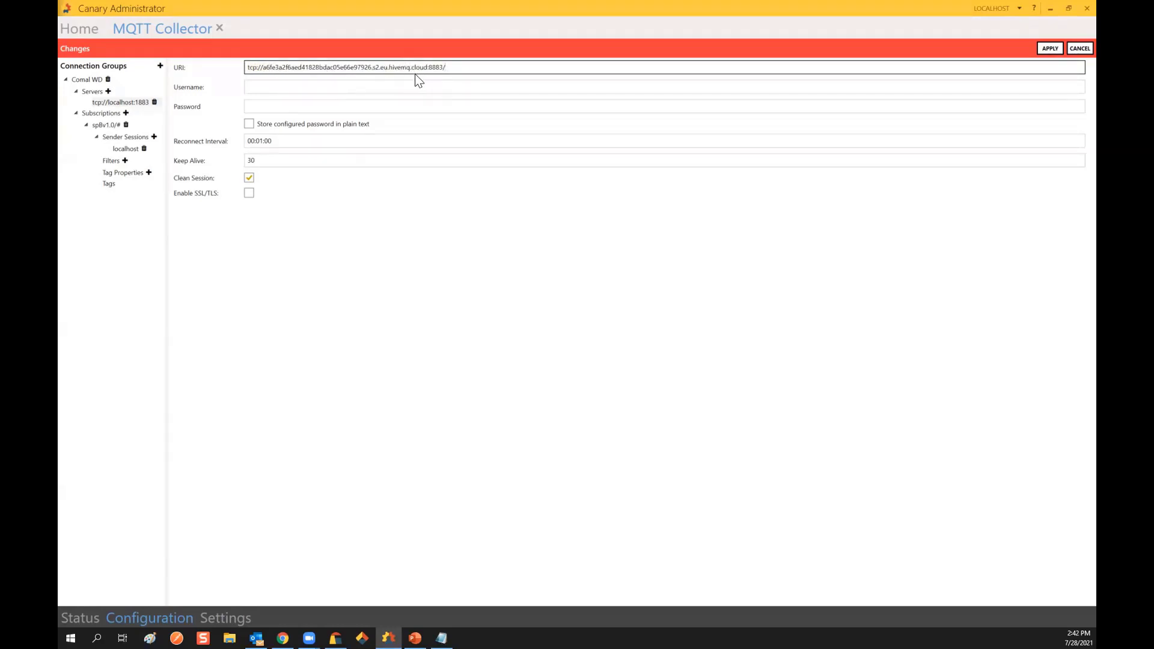
Step: Enter the broker account's username and password
{"action": "left_click", "coordinate": [347, 84]}
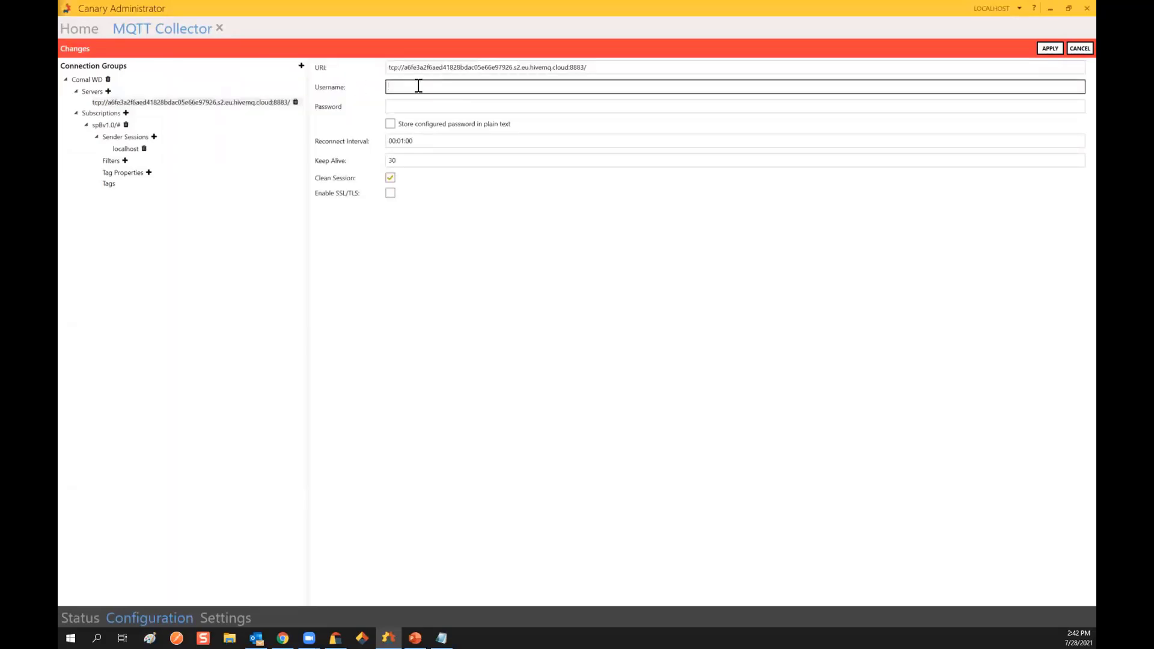
{"action": "type", "text": "bootcamp"}
{"action": "type", "text": "PIT1"}
{"action": "left_click", "coordinate": [420, 106]}
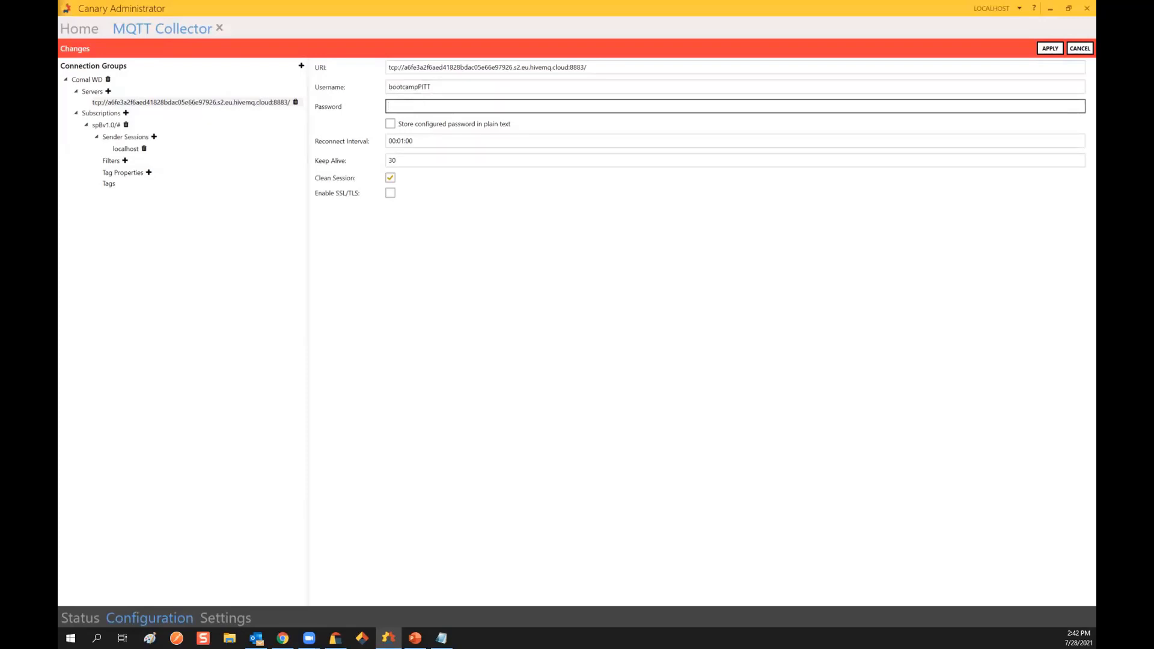
{"action": "type", "text": "***********"}
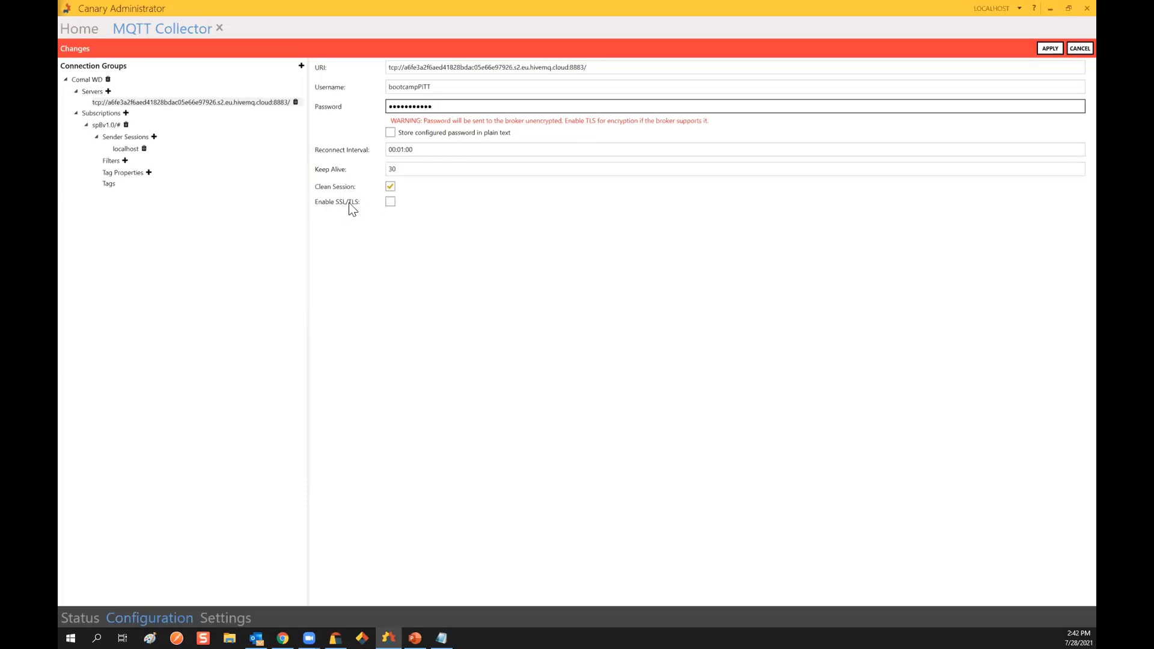
Step: Enable SSL/TLS for the broker connection and view the collector's certificate settings
{"action": "left_click", "coordinate": [391, 202]}
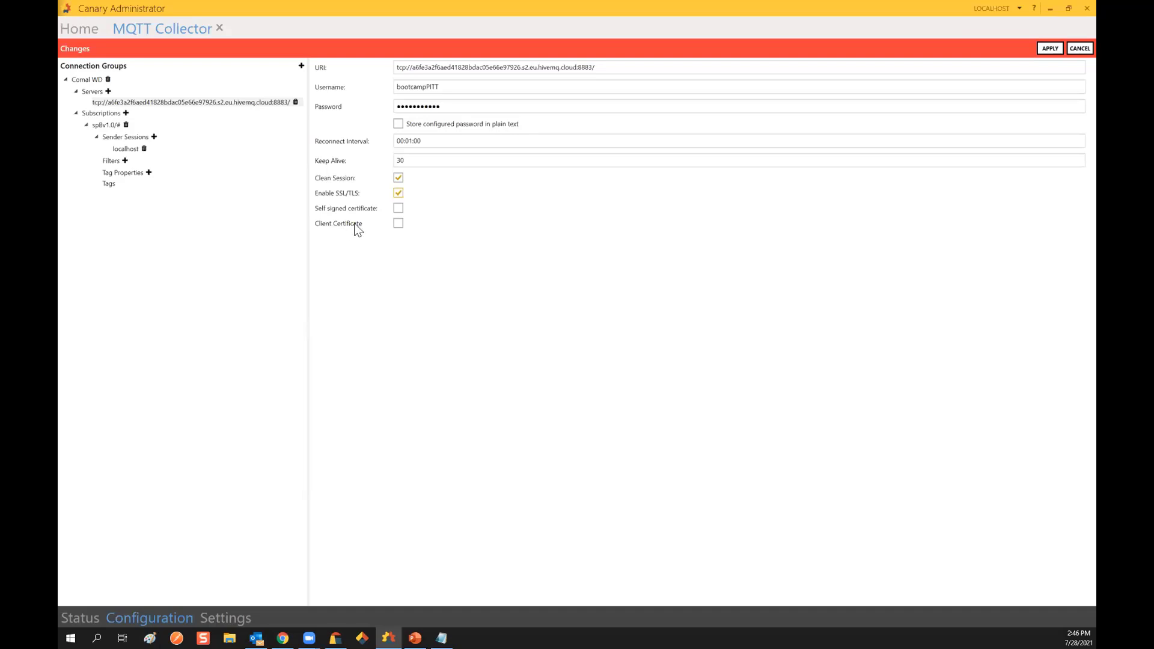
{"action": "left_click", "coordinate": [222, 622]}
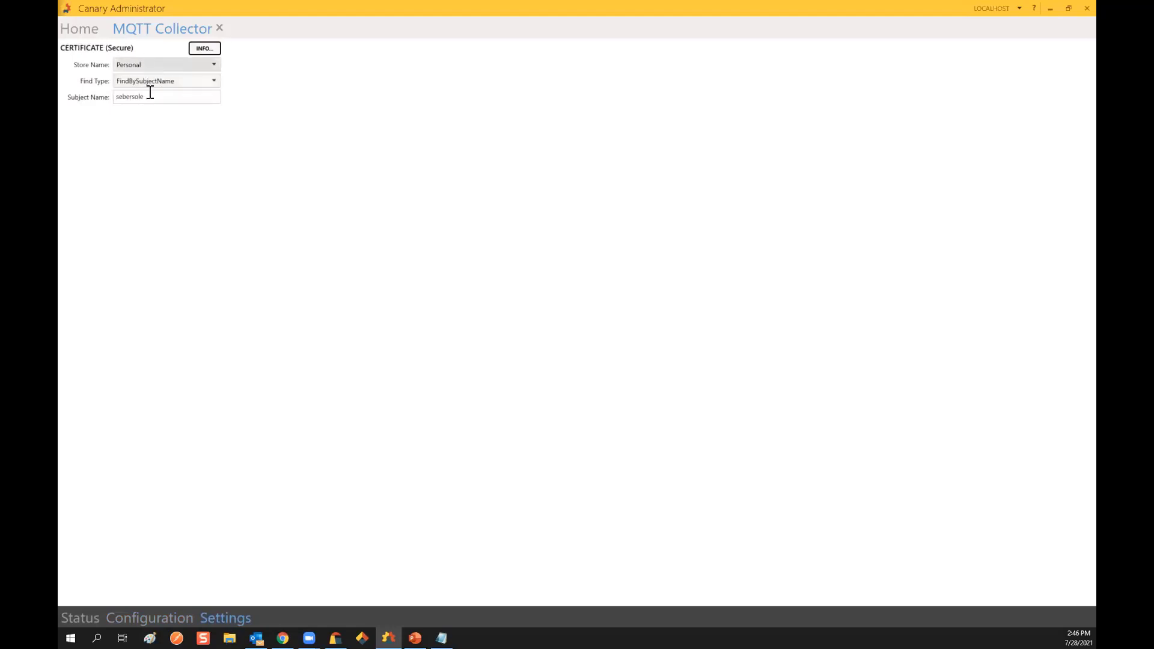
Step: Return to the Configuration page and select the spBv1.0/# subscription node
{"action": "left_click", "coordinate": [112, 619]}
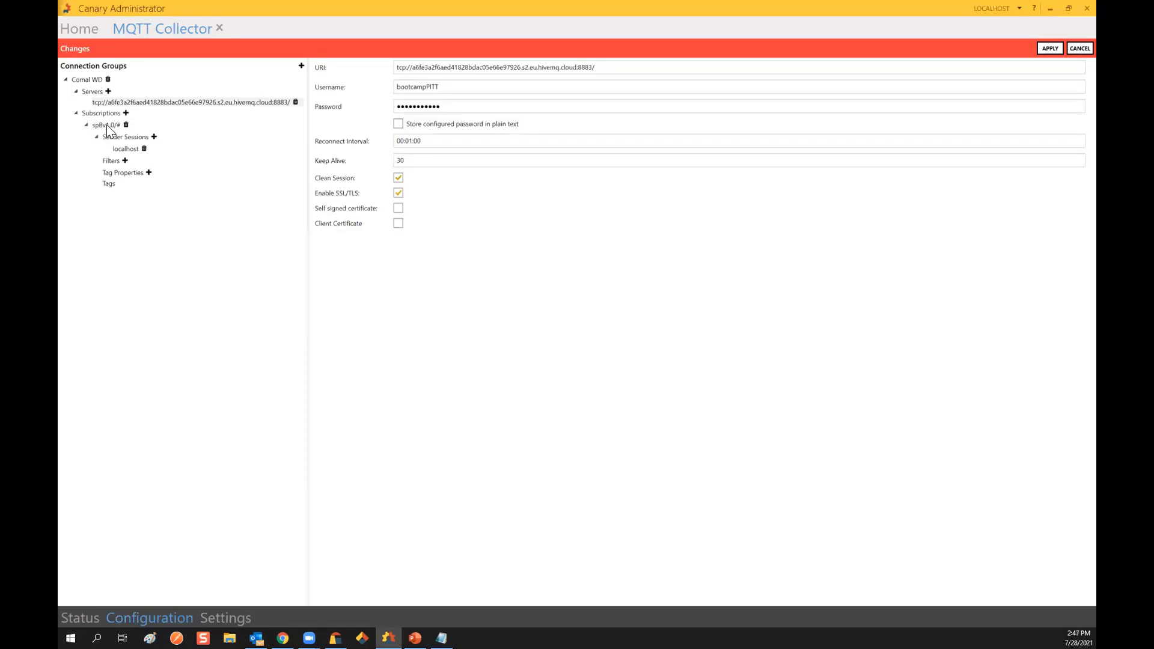
{"action": "left_click", "coordinate": [108, 126]}
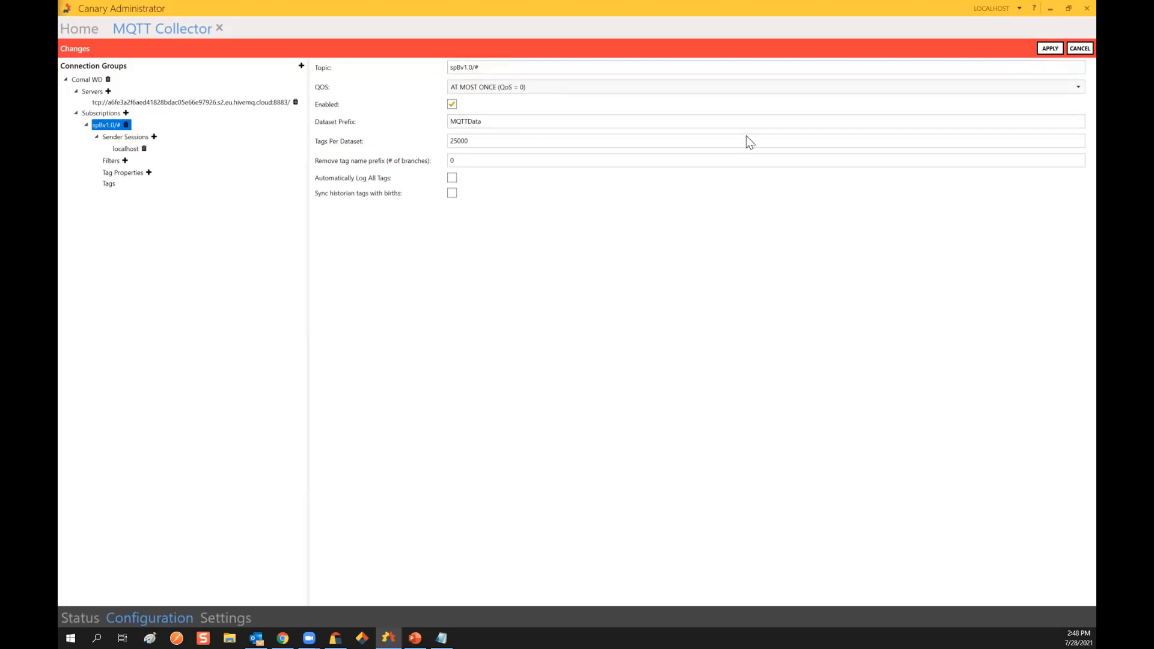
Step: Expand the QOS dropdown to review the subscription's quality-of-service levels
{"action": "left_click", "coordinate": [1071, 87]}
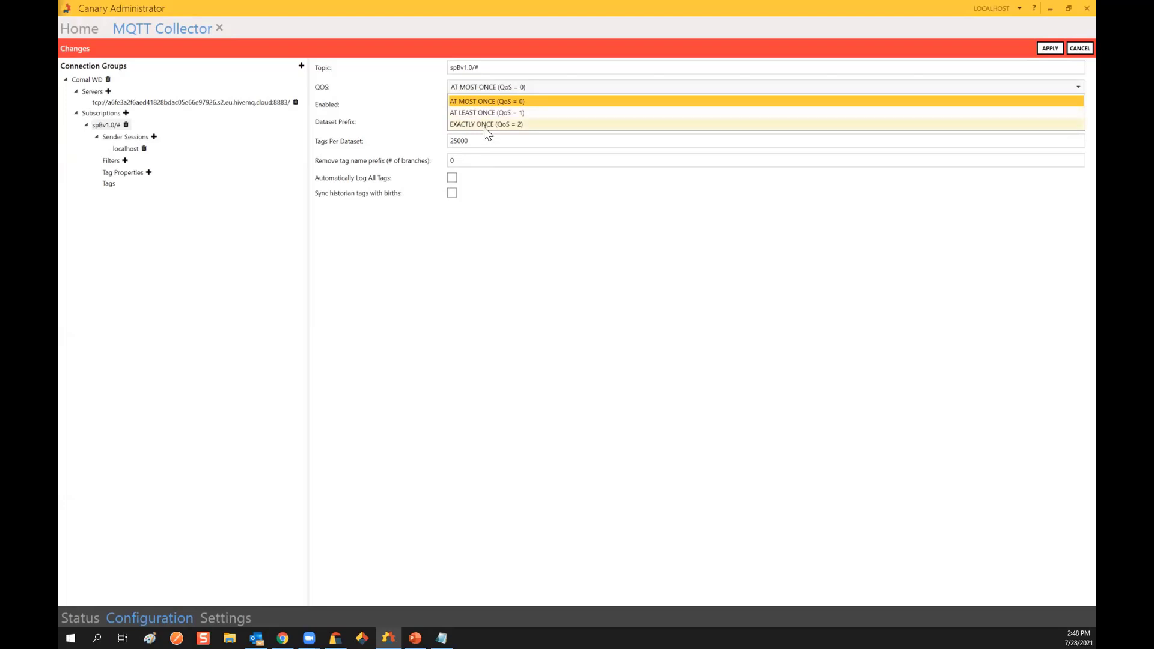
{"action": "left_click", "coordinate": [493, 100]}
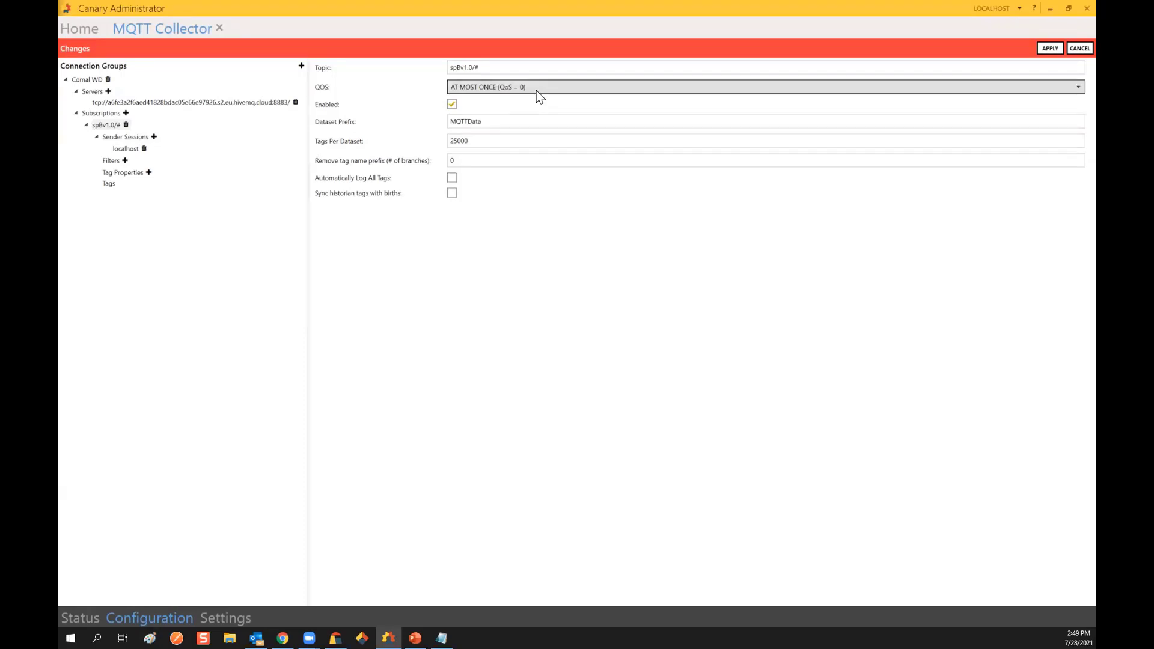
{"action": "left_click", "coordinate": [533, 87]}
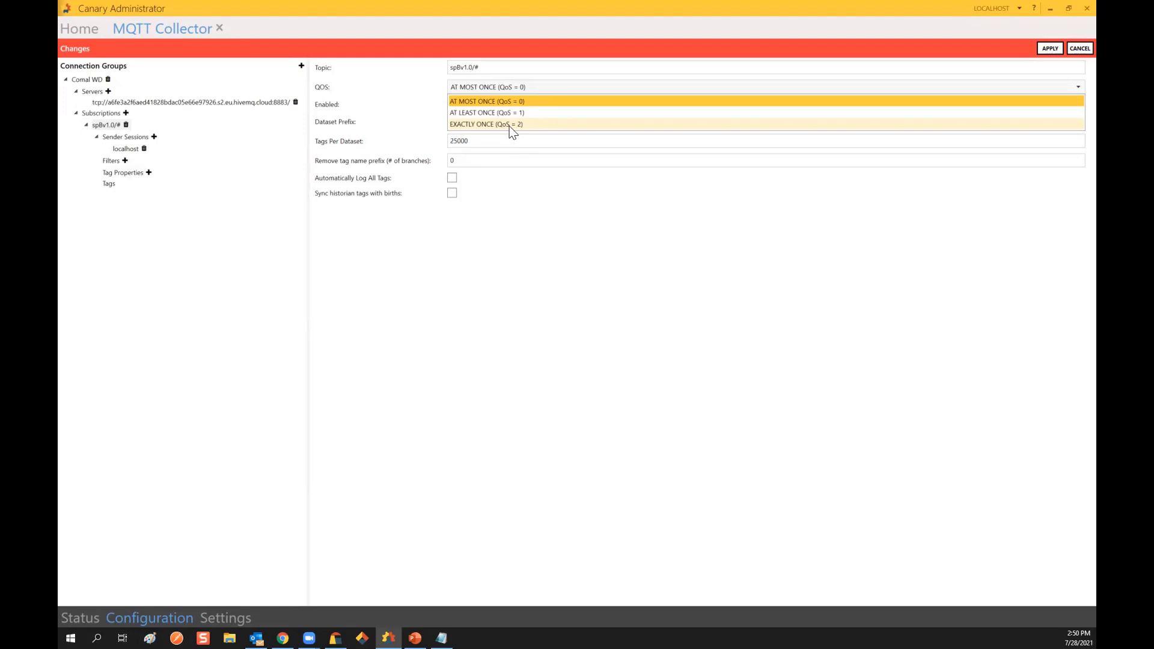
{"action": "left_click", "coordinate": [511, 102]}
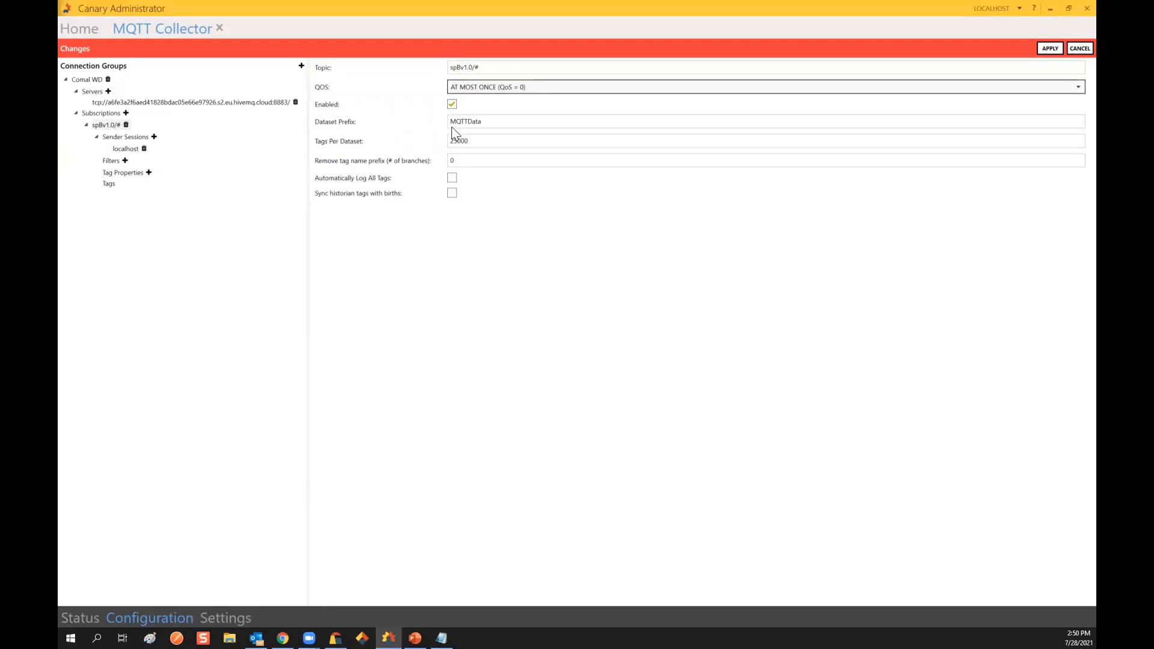
Step: Replace the MQTTData dataset prefix with Webinar
{"action": "left_click_drag", "start_coordinate": [484, 121], "coordinate": [453, 118]}
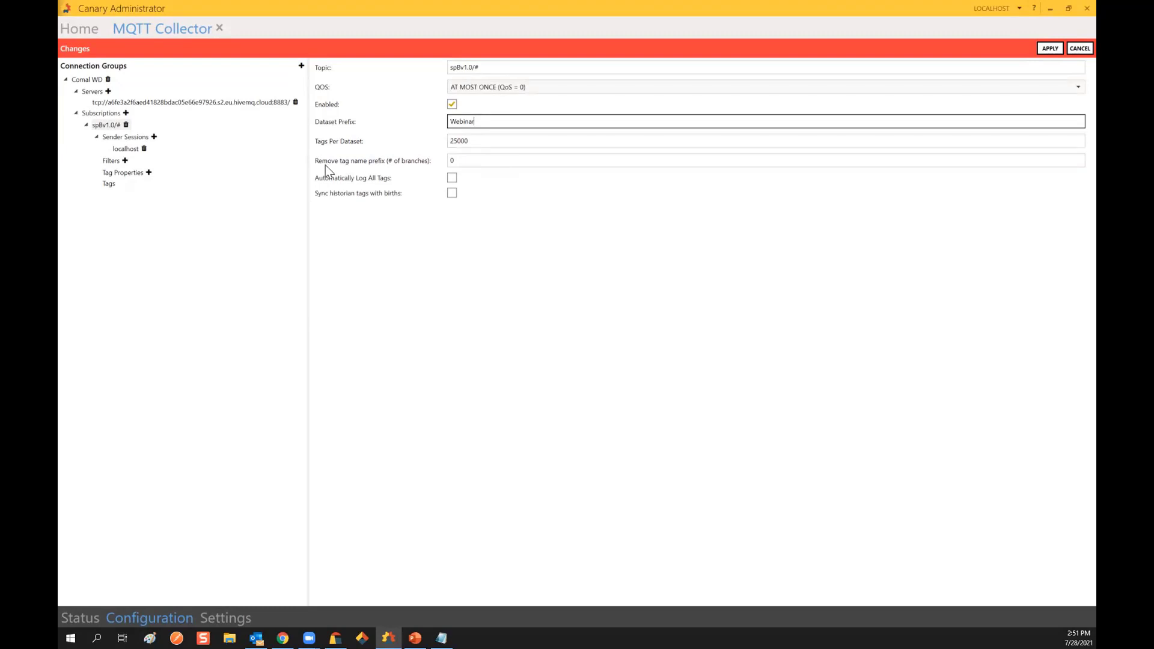
Step: Change the tag name prefix branches to remove from 0 to 3
{"action": "left_click", "coordinate": [450, 161]}
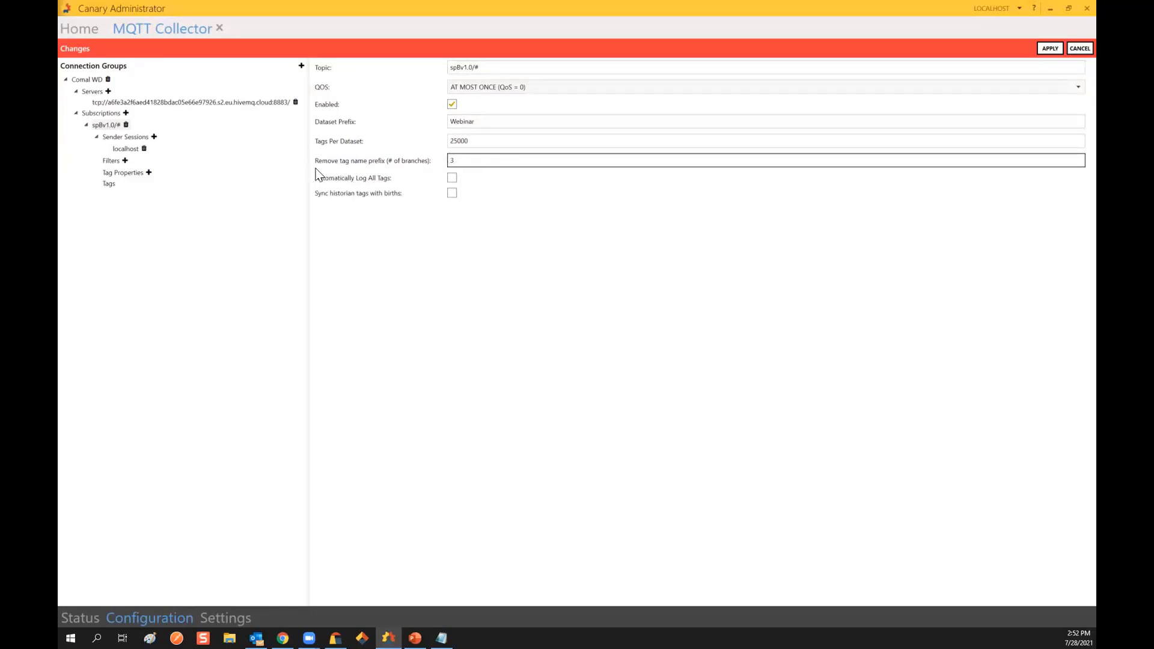
Step: Turn on Automatically Log All Tags for the spBv1.0/# subscription with prefix Webinar, and apply it
{"action": "left_click", "coordinate": [452, 178]}
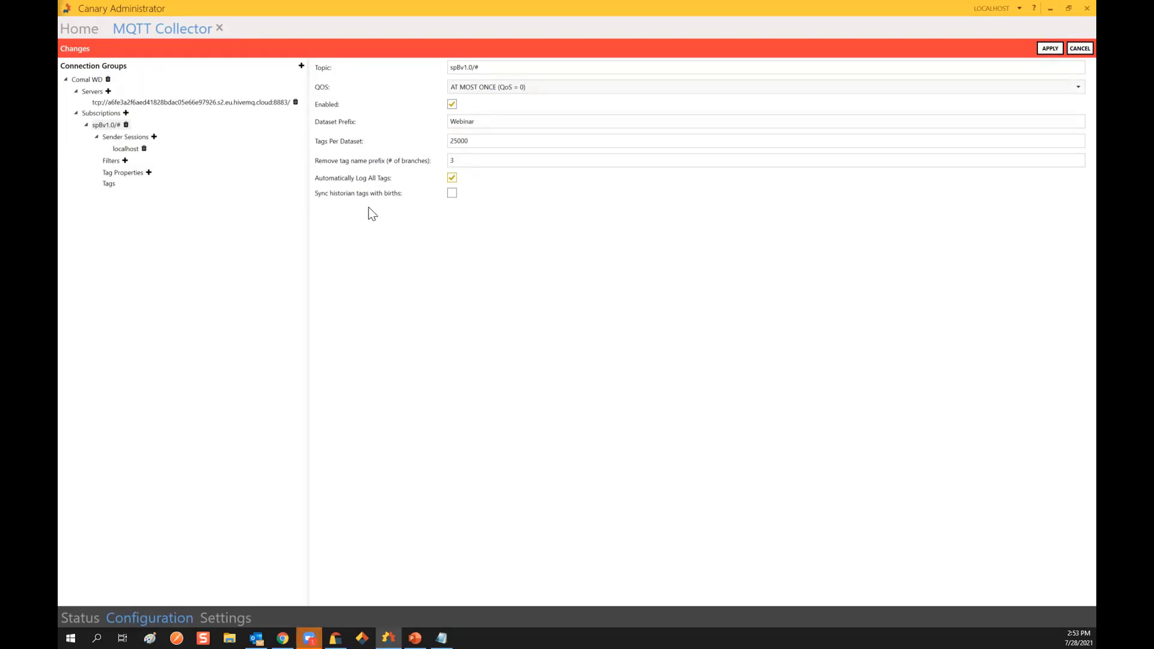
{"action": "mouse_move", "coordinate": [452, 196]}
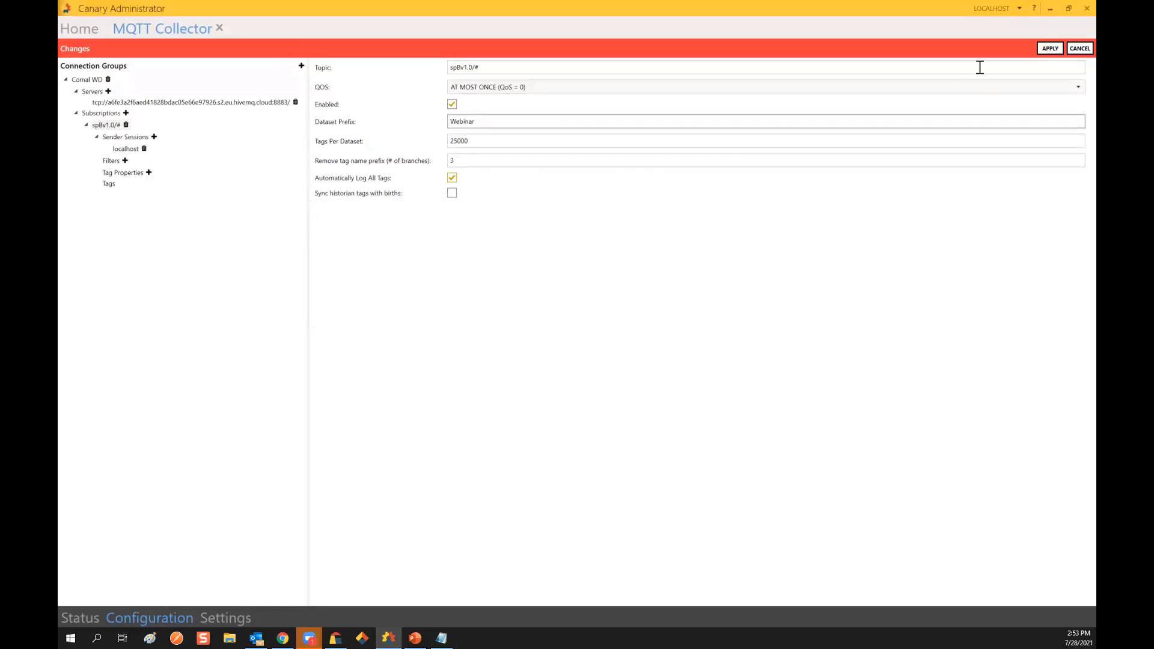
{"action": "left_click", "coordinate": [1053, 48]}
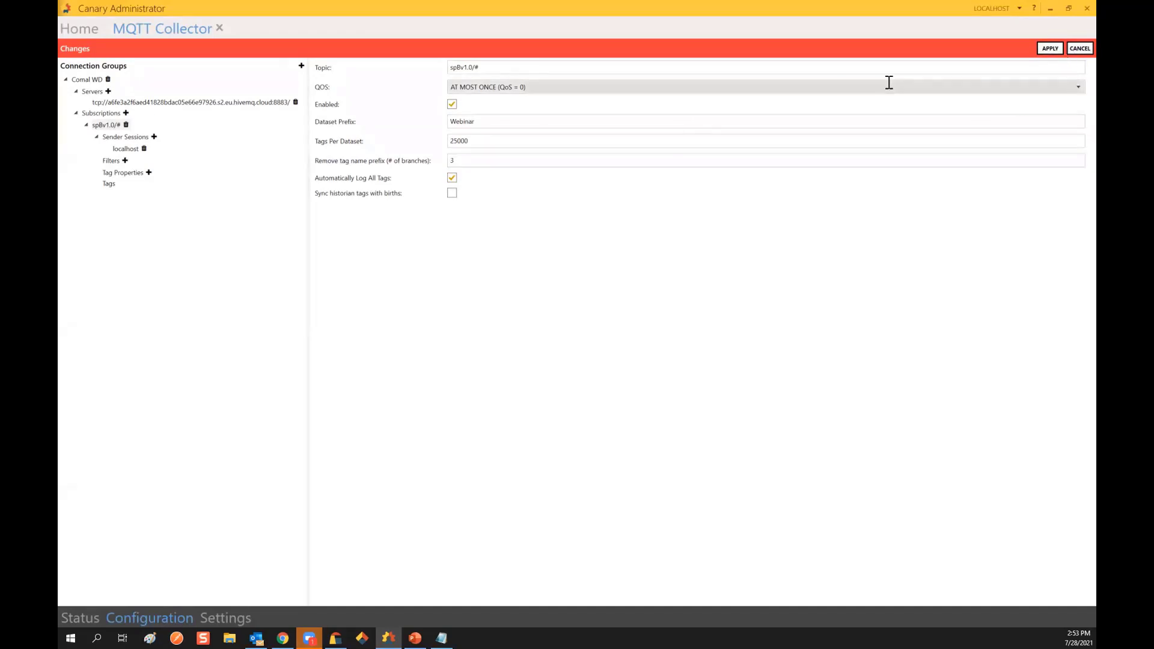
{"action": "left_click", "coordinate": [1048, 48]}
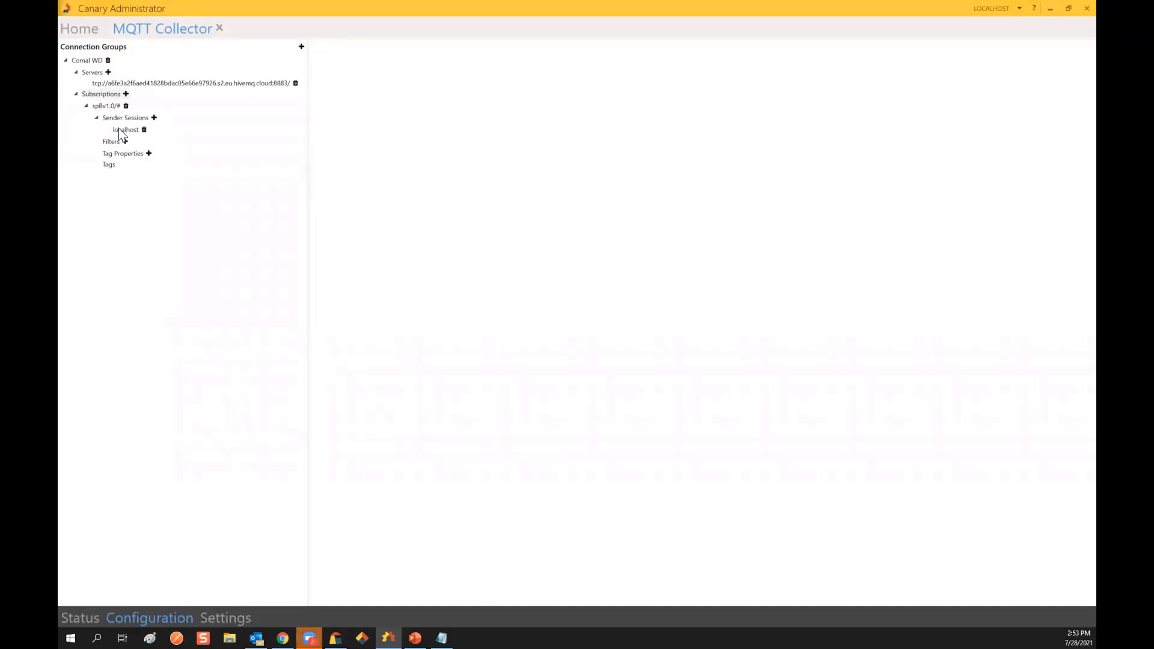
Step: Show the localhost sender session and cancel a trial External Property Storage change, leaving it off
{"action": "left_click", "coordinate": [124, 131]}
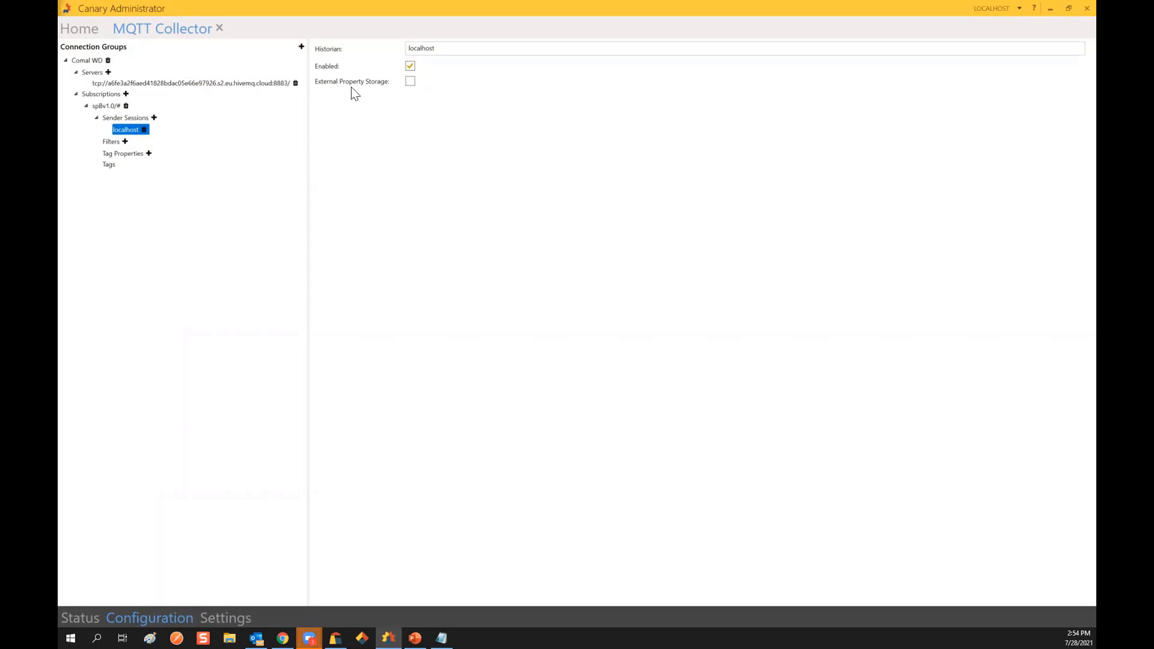
{"action": "left_click", "coordinate": [409, 81]}
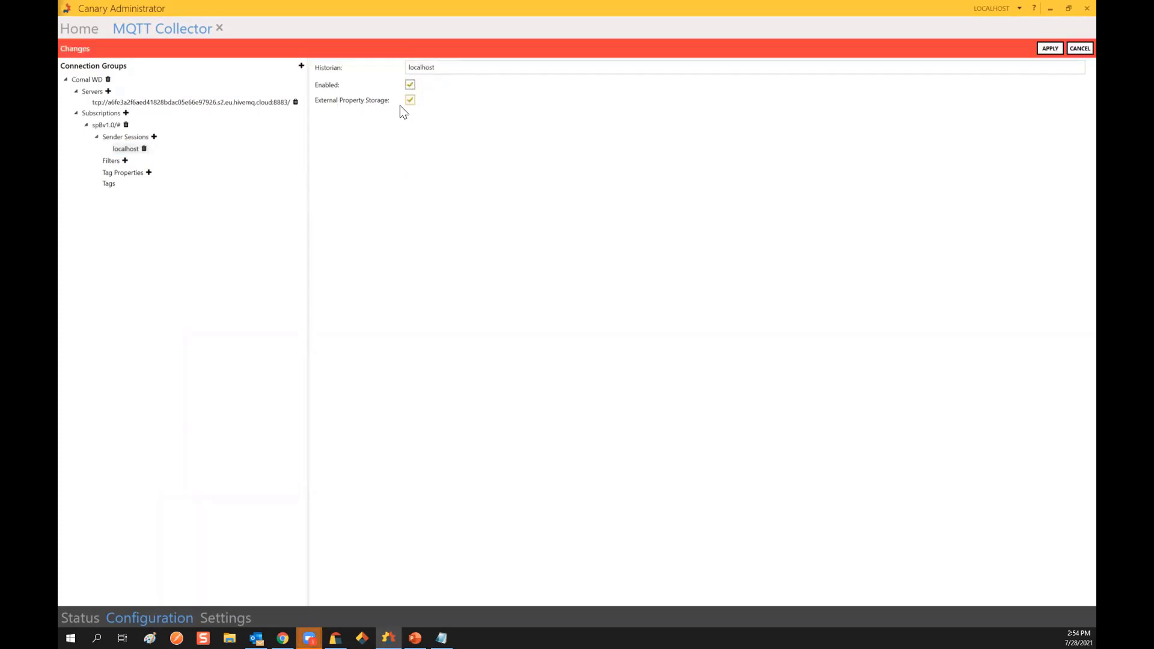
{"action": "left_click", "coordinate": [1073, 52]}
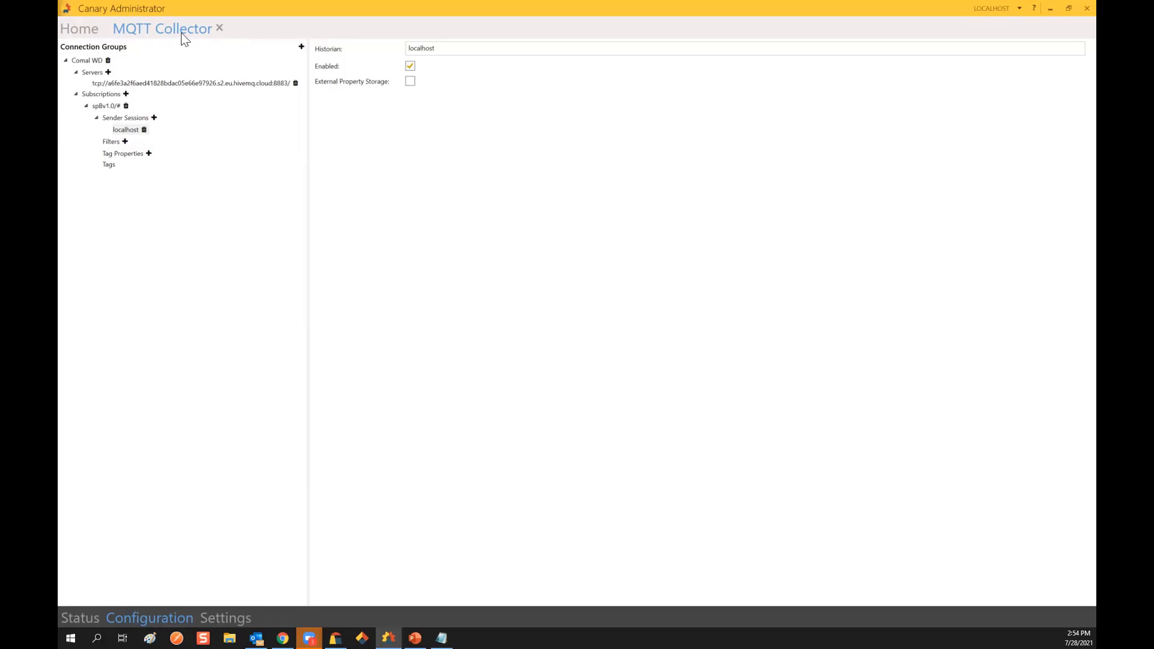
Step: Go from the home dashboard to the Historian's general configuration settings
{"action": "left_click", "coordinate": [89, 30]}
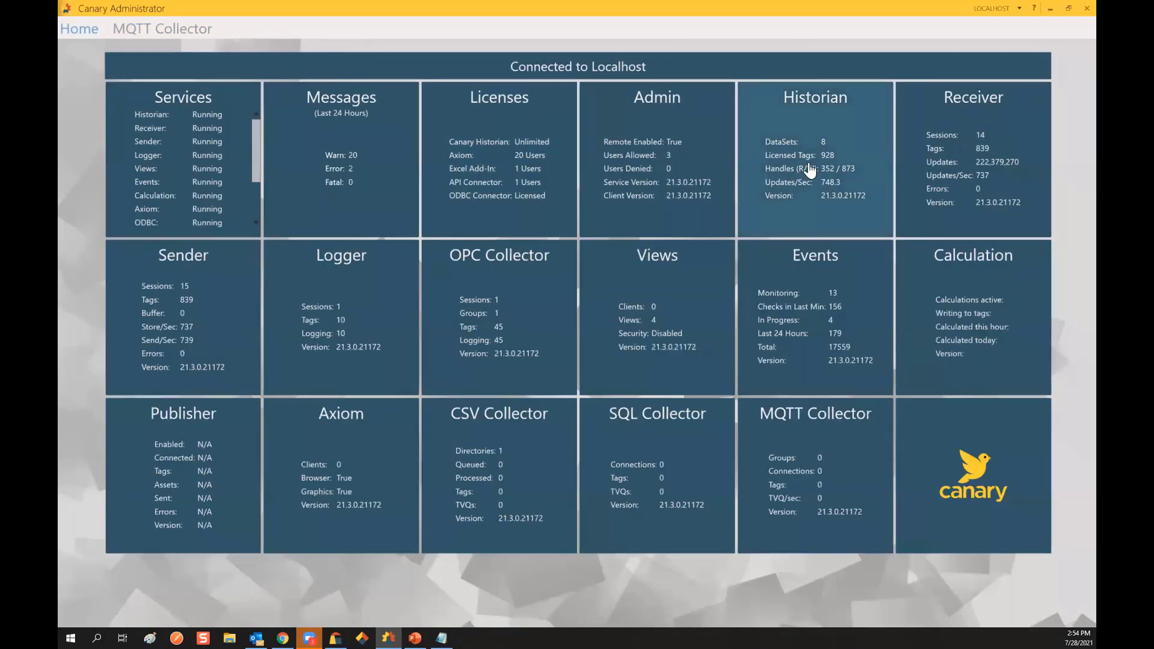
{"action": "left_click", "coordinate": [809, 169]}
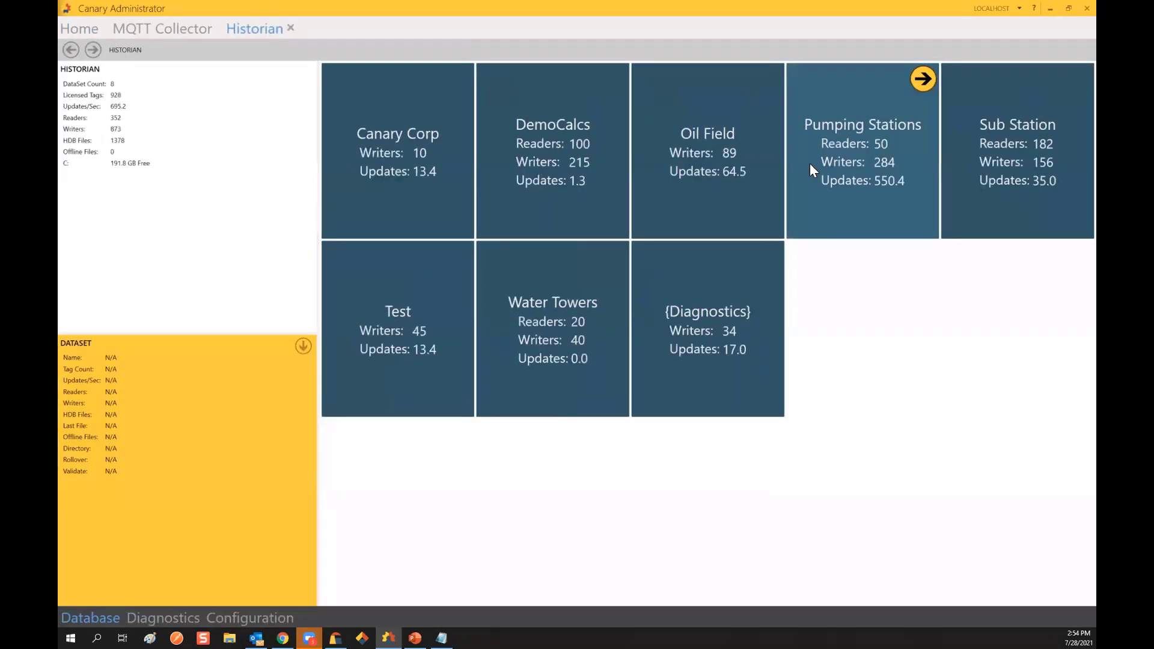
{"action": "left_click", "coordinate": [219, 622]}
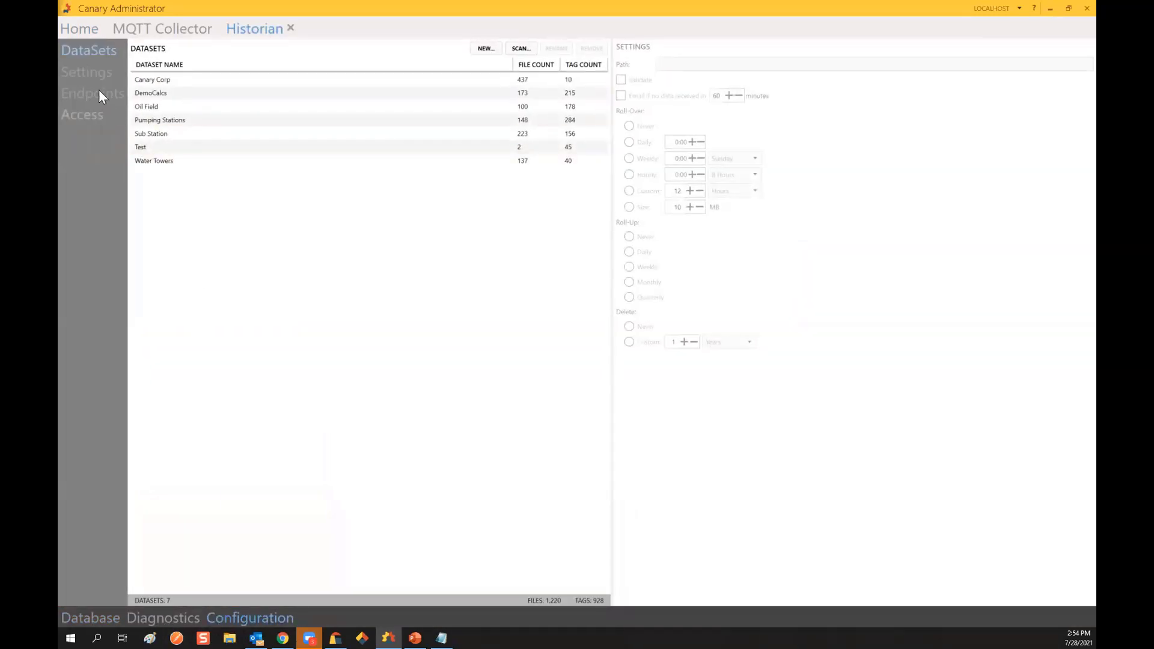
{"action": "left_click", "coordinate": [88, 73]}
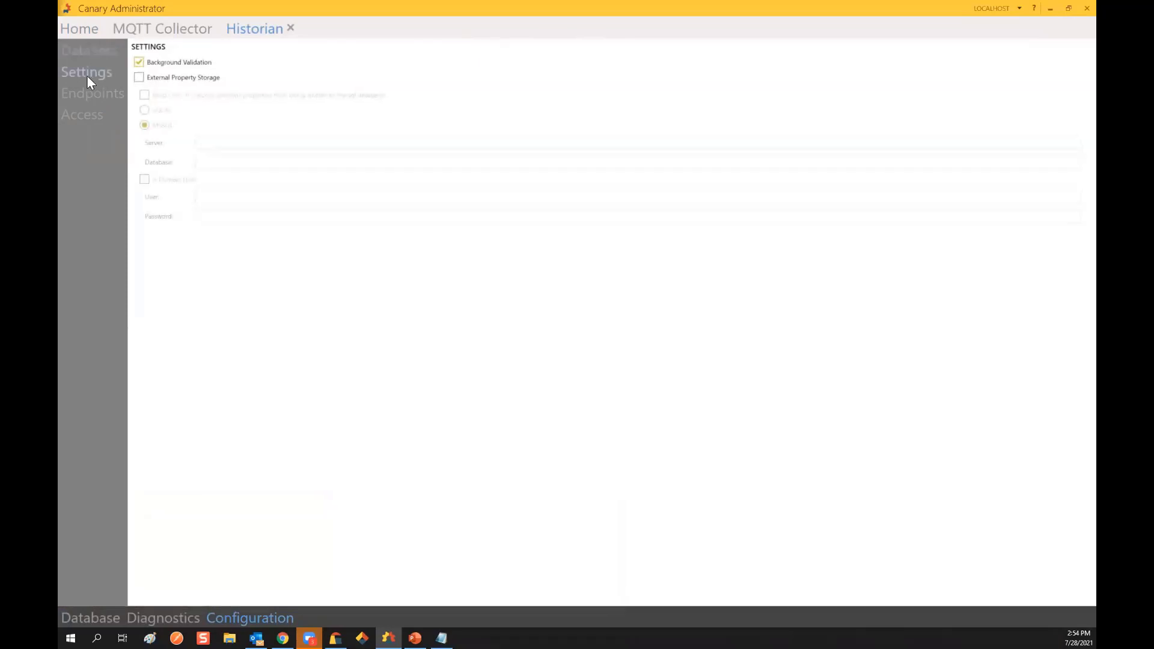
Step: Toggle External Property Storage on and back off, cancel, and return to the MQTT Collector
{"action": "left_click", "coordinate": [147, 79]}
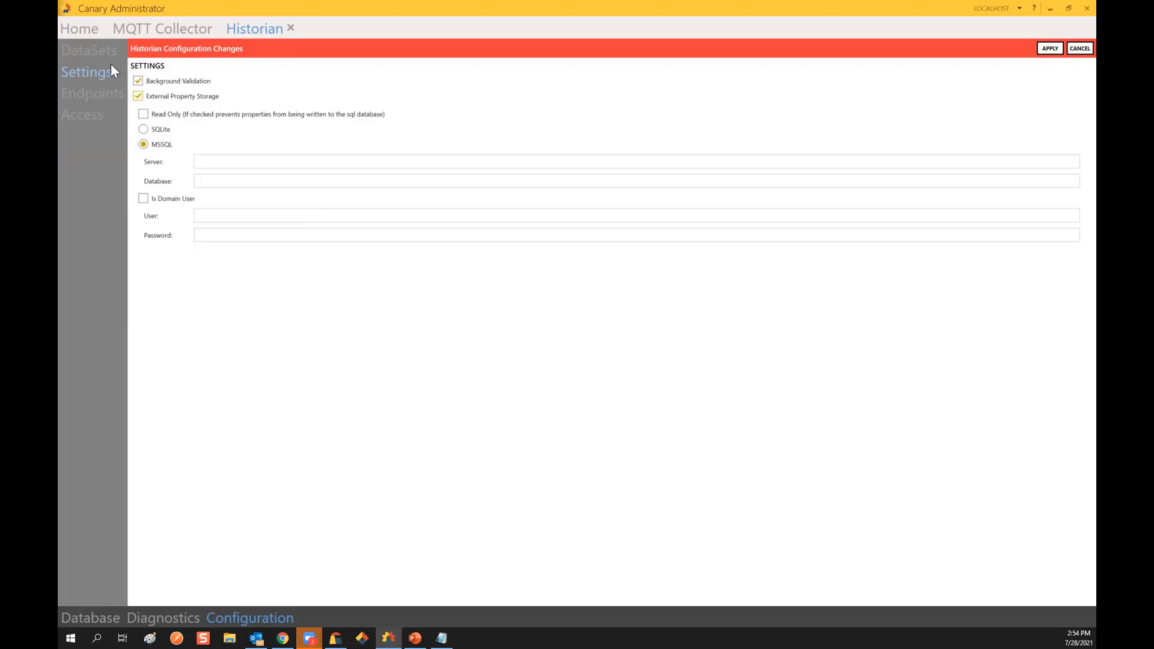
{"action": "left_click", "coordinate": [139, 97]}
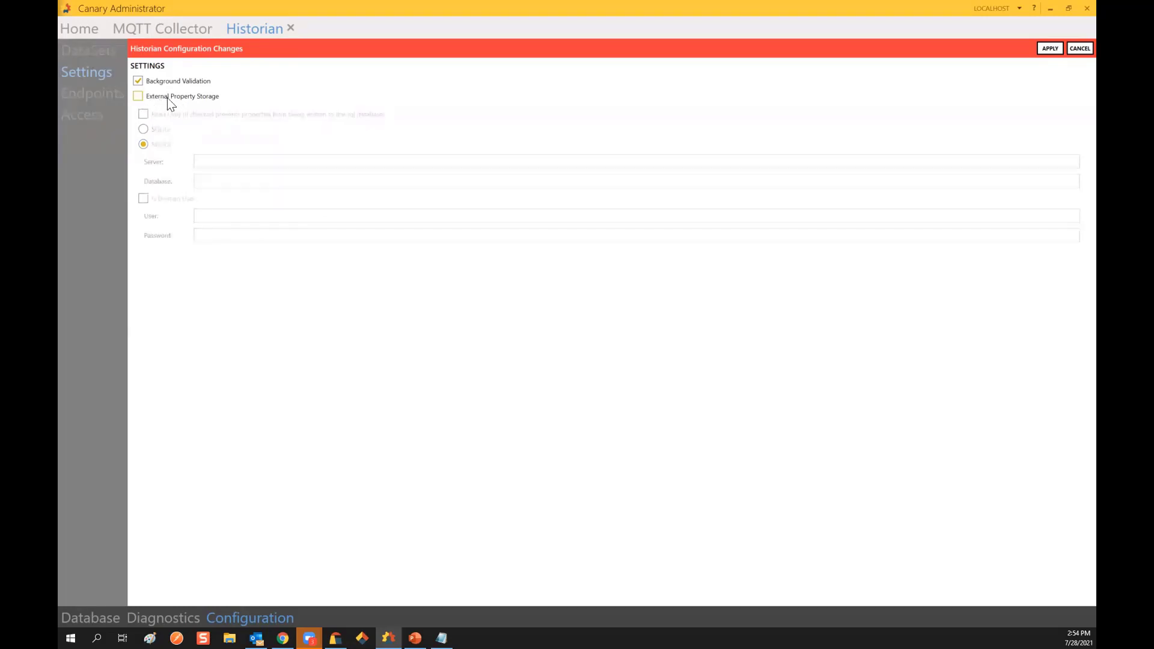
{"action": "left_click", "coordinate": [1074, 50]}
{"action": "left_click", "coordinate": [191, 31]}
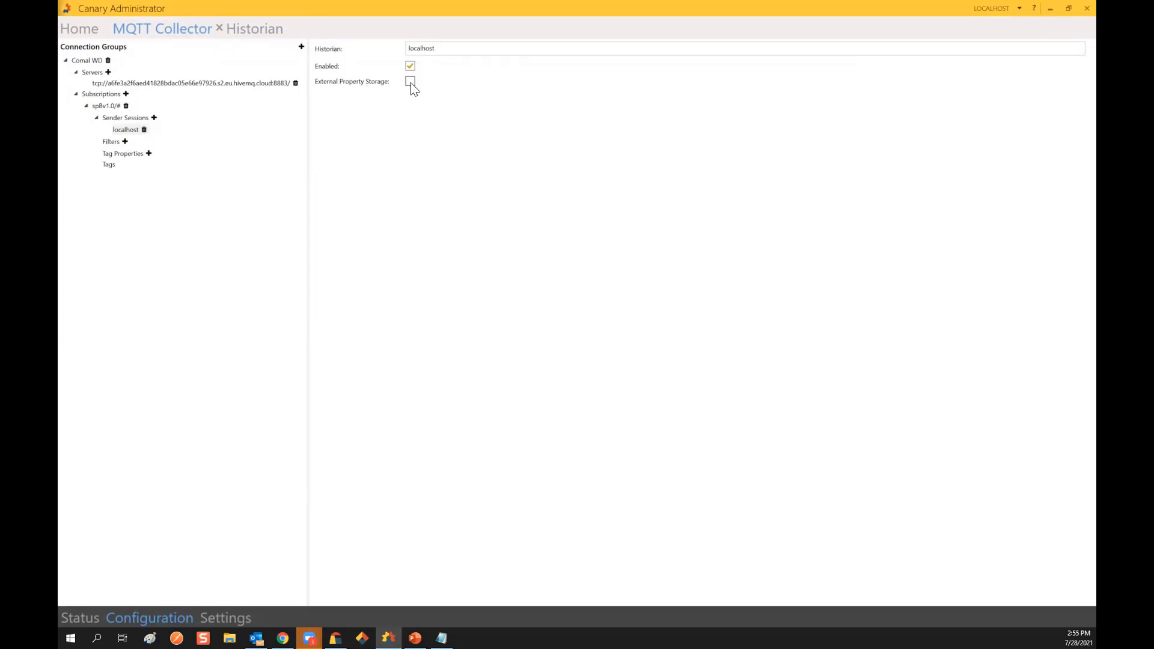
Step: Add a subscription filter with the expression ^Comal
{"action": "left_click", "coordinate": [124, 142]}
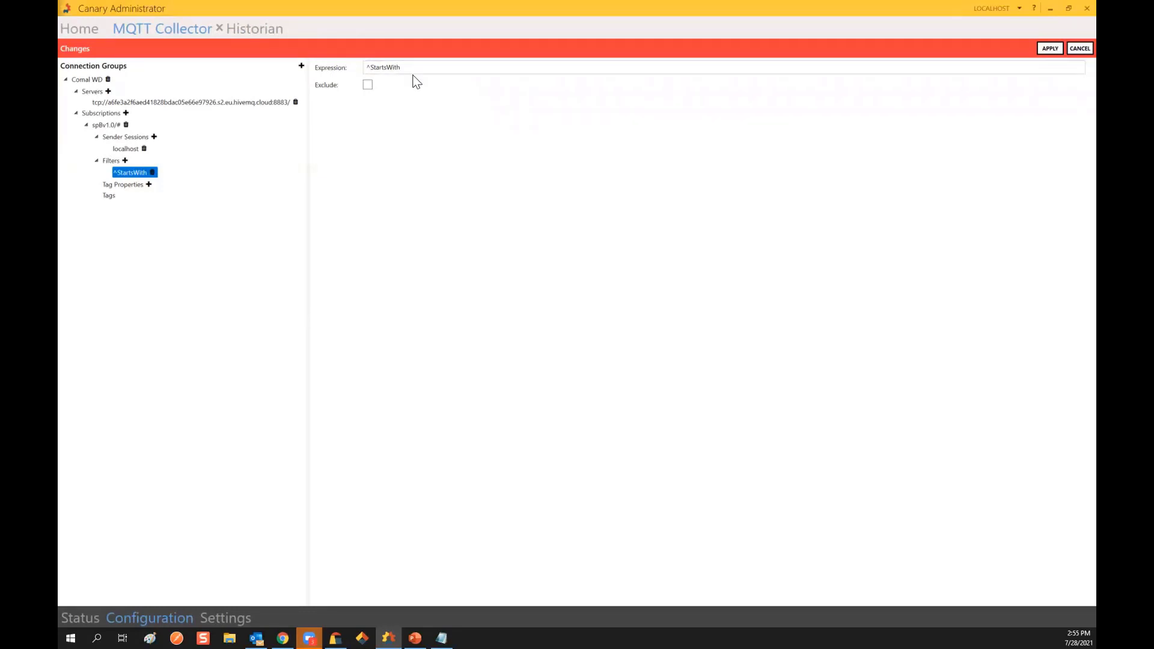
{"action": "left_click_drag", "start_coordinate": [404, 67], "coordinate": [371, 68]}
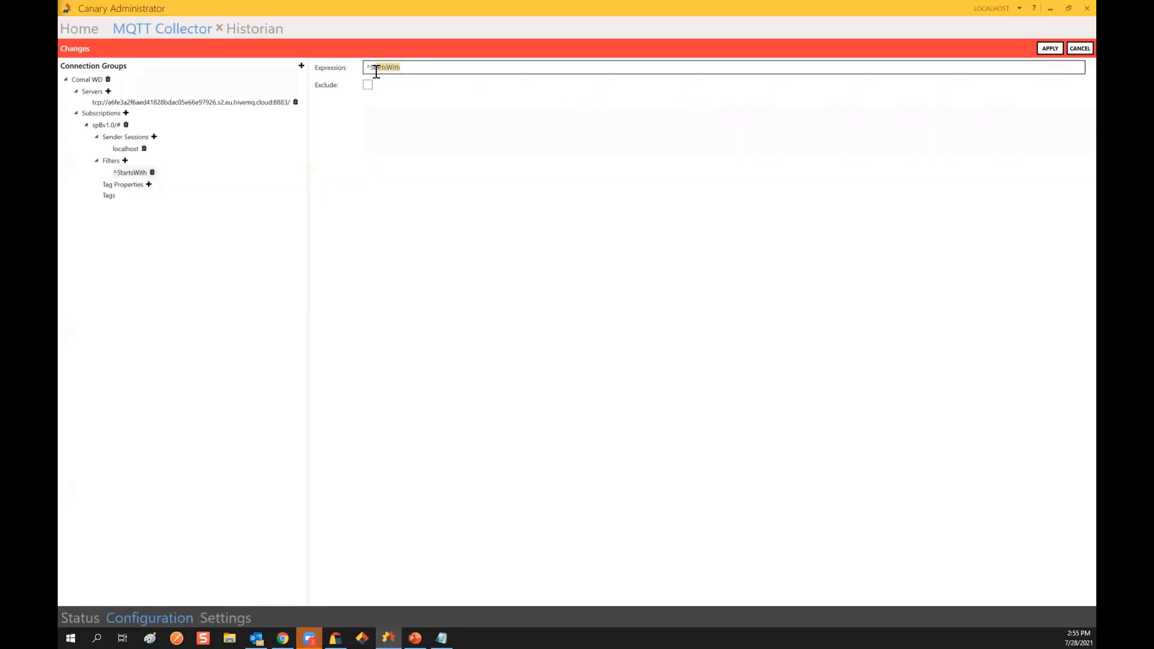
{"action": "type", "text": "Comal"}
{"action": "left_click", "coordinate": [125, 189]}
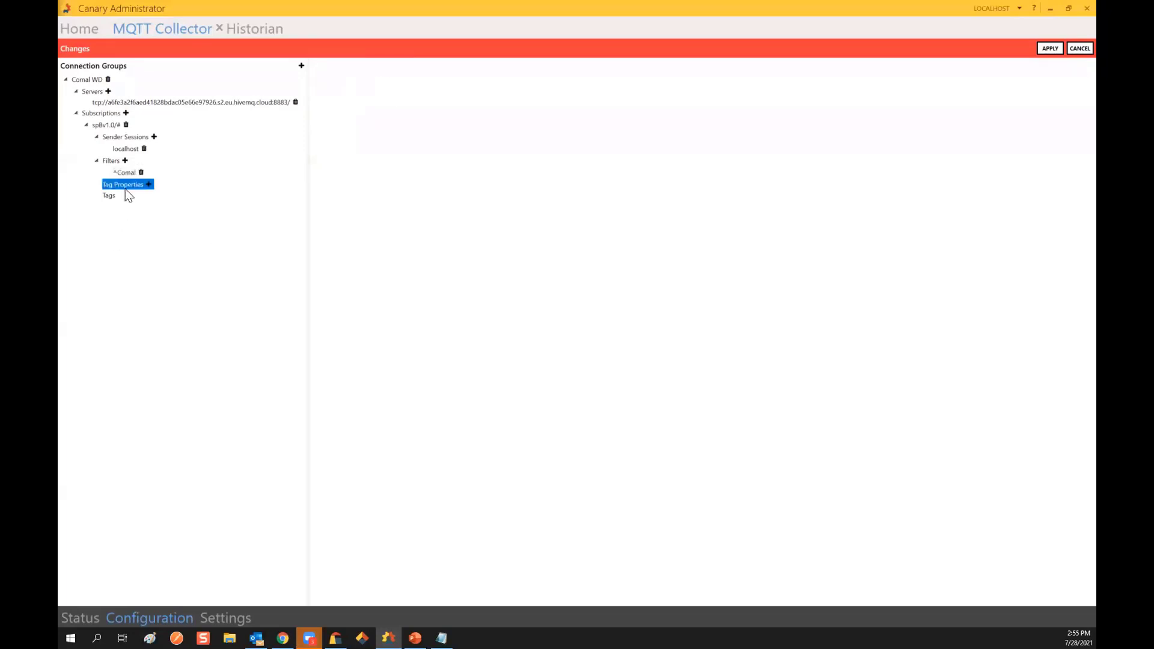
Step: Add and then delete a trial Name tag property, view the Tags list, and apply the filter
{"action": "left_click", "coordinate": [148, 185]}
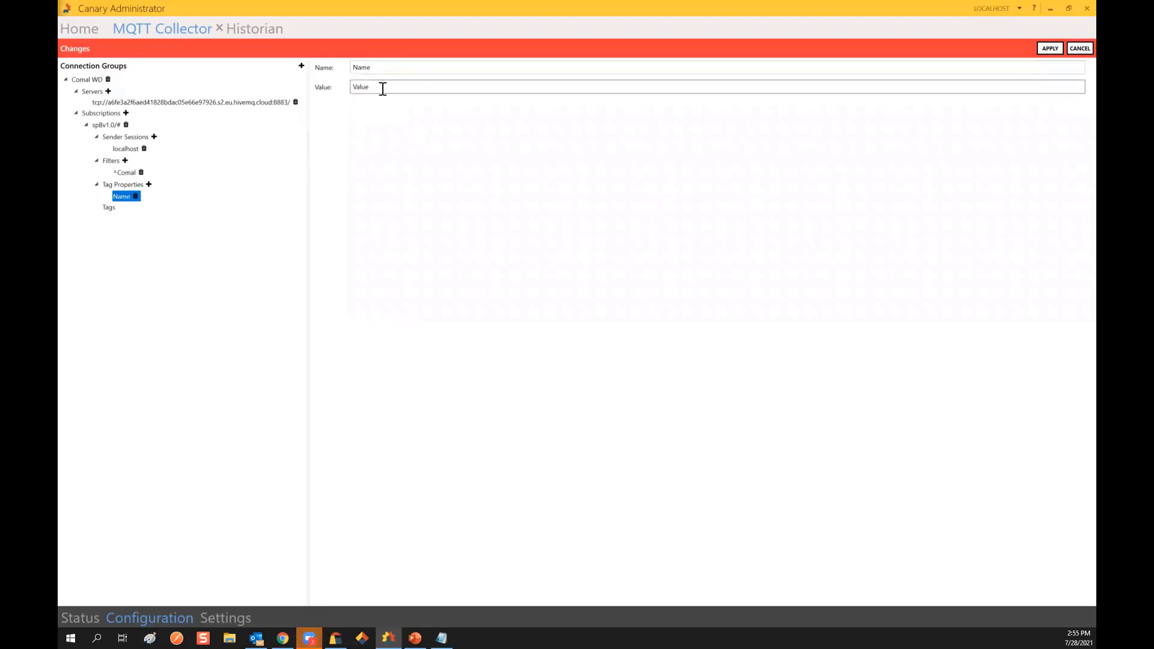
{"action": "left_click", "coordinate": [135, 196]}
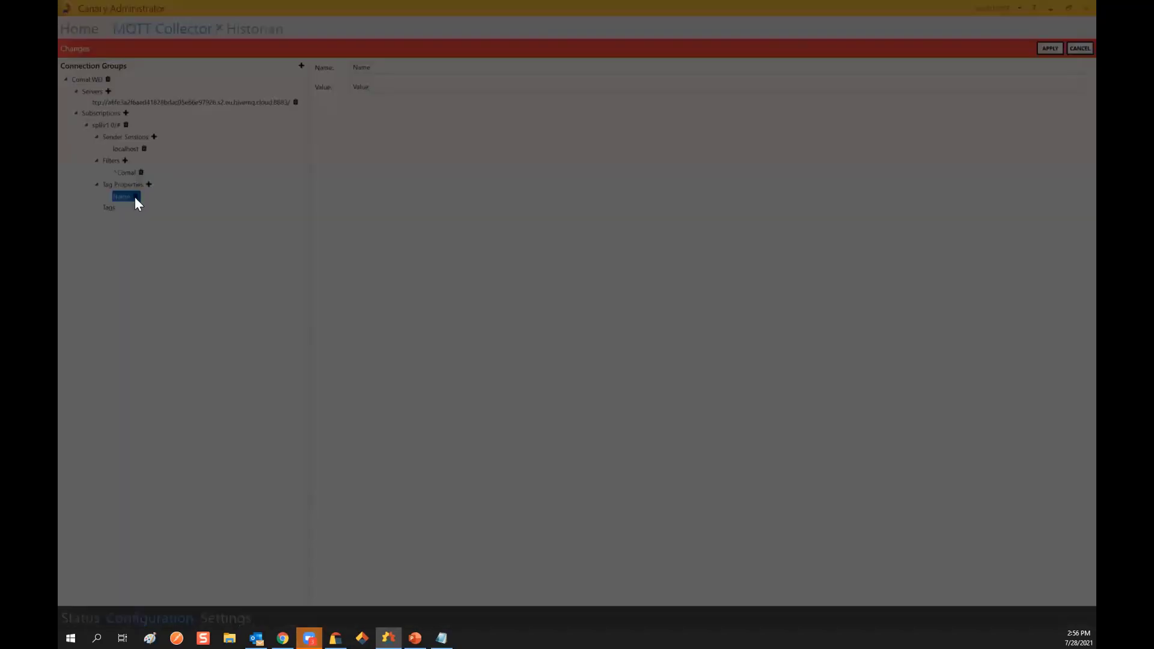
{"action": "left_click", "coordinate": [763, 287]}
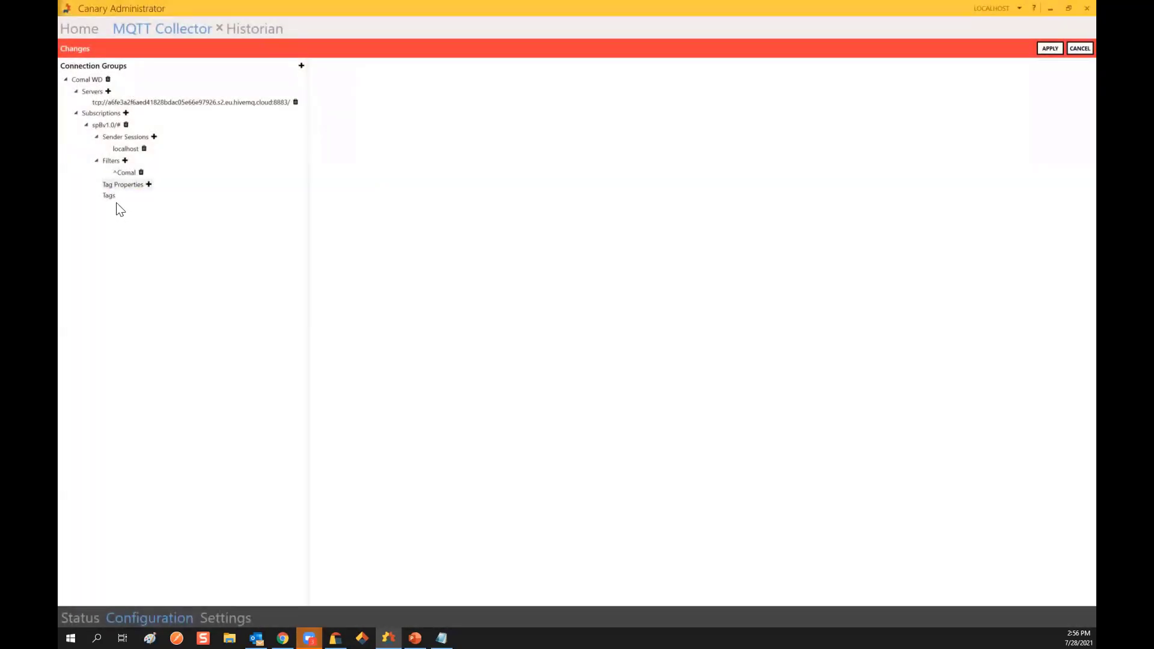
{"action": "left_click", "coordinate": [112, 199]}
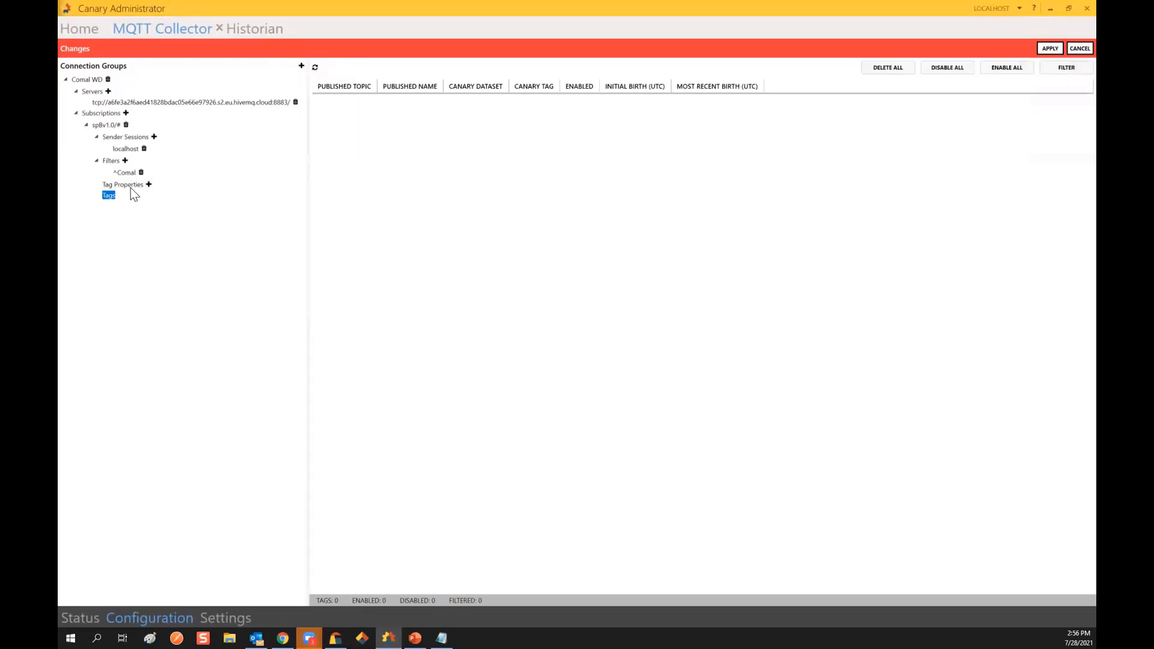
{"action": "left_click", "coordinate": [1050, 49]}
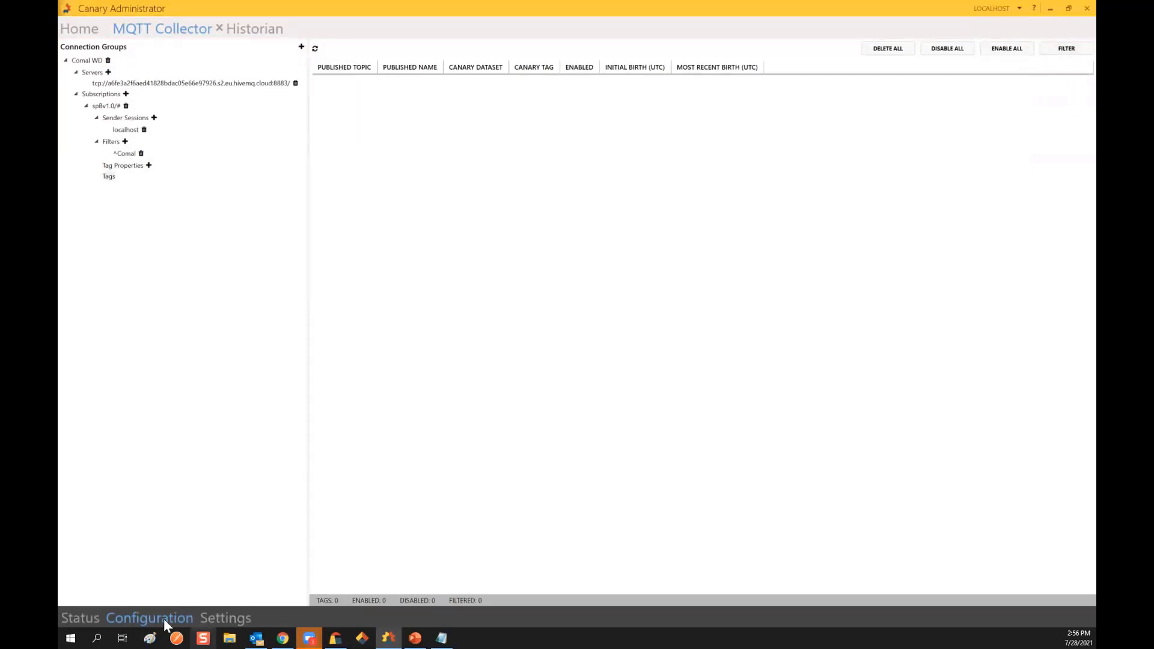
Step: Enable the Comal WD connection group in the status view, then show its Connection Groups configuration
{"action": "left_click", "coordinate": [88, 619]}
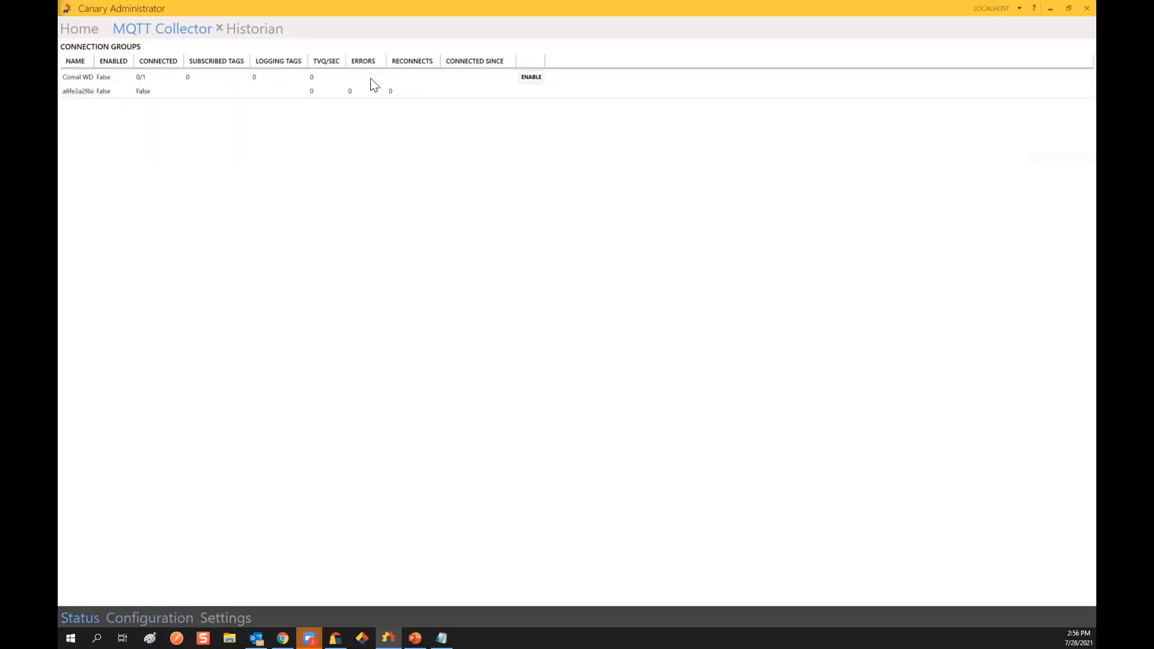
{"action": "left_click", "coordinate": [532, 78]}
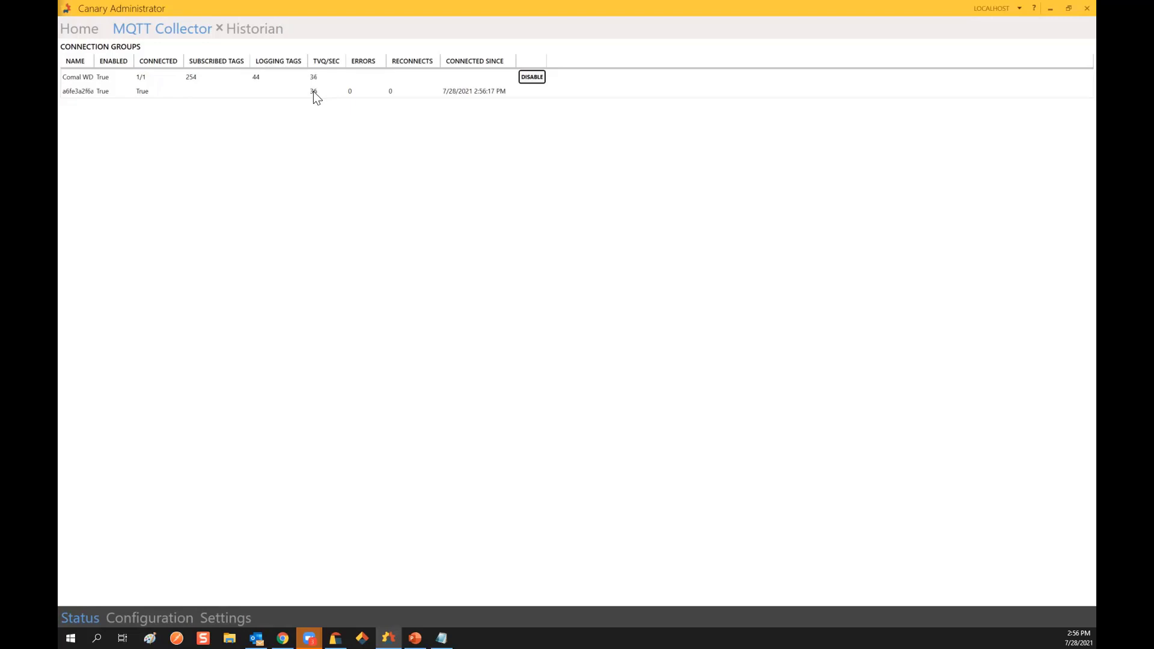
{"action": "left_click", "coordinate": [183, 616]}
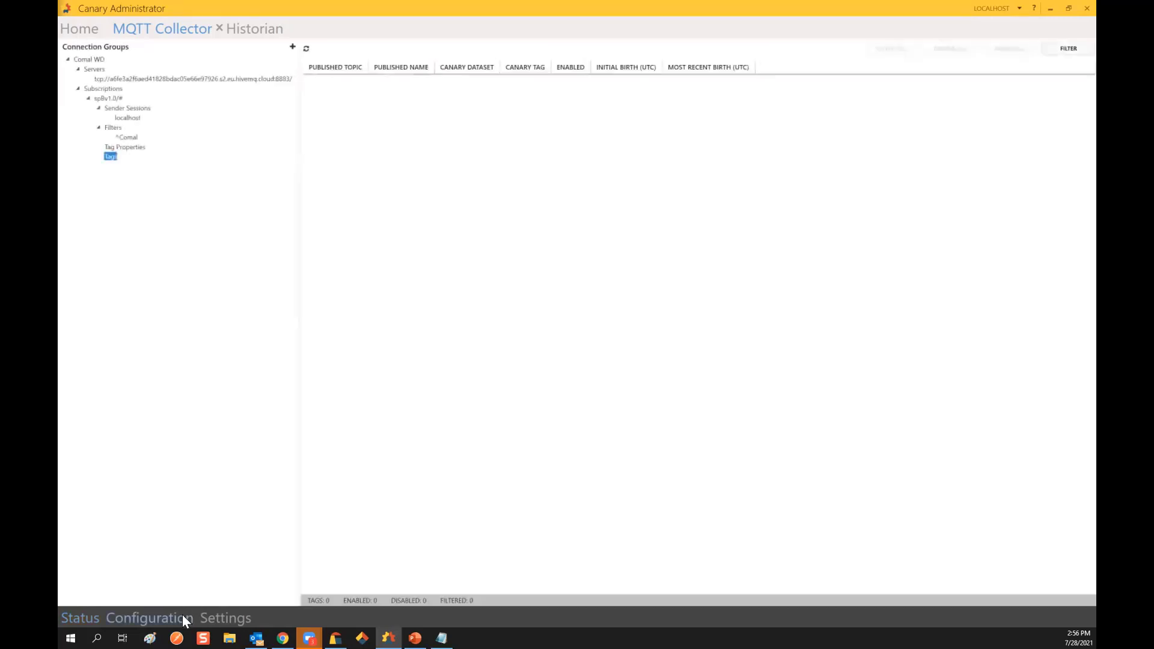
Step: List the subscription's tags and select the enabled Comal-Station01-Pump01-Flow row in the Webinar dataset
{"action": "left_click", "coordinate": [112, 147]}
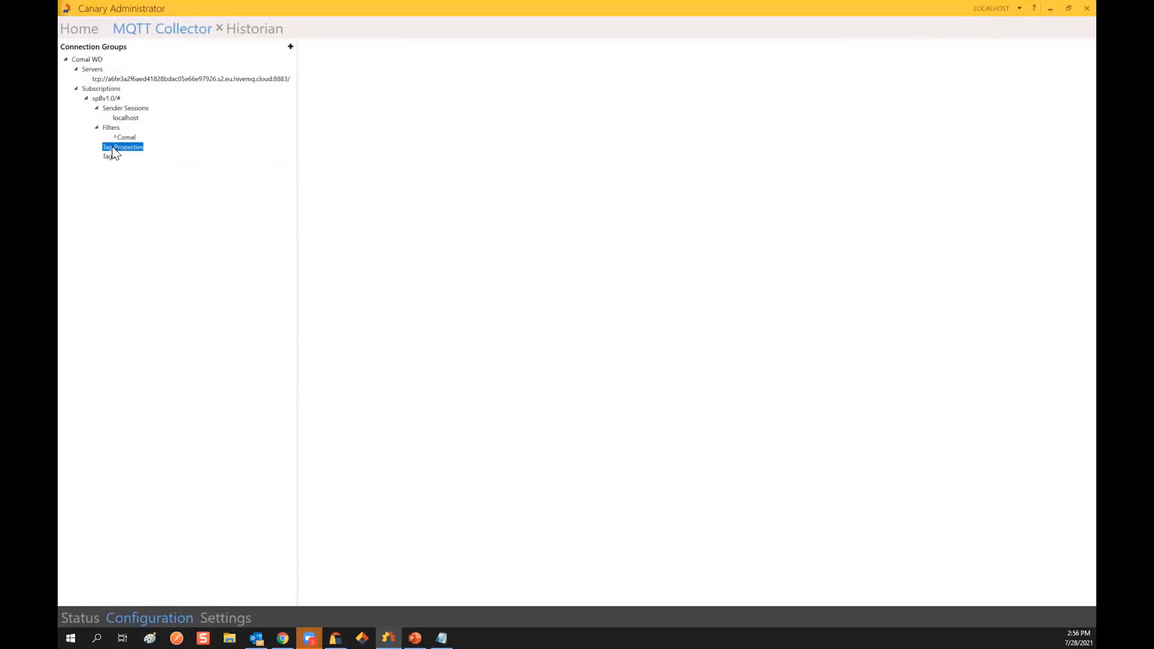
{"action": "left_click", "coordinate": [110, 157]}
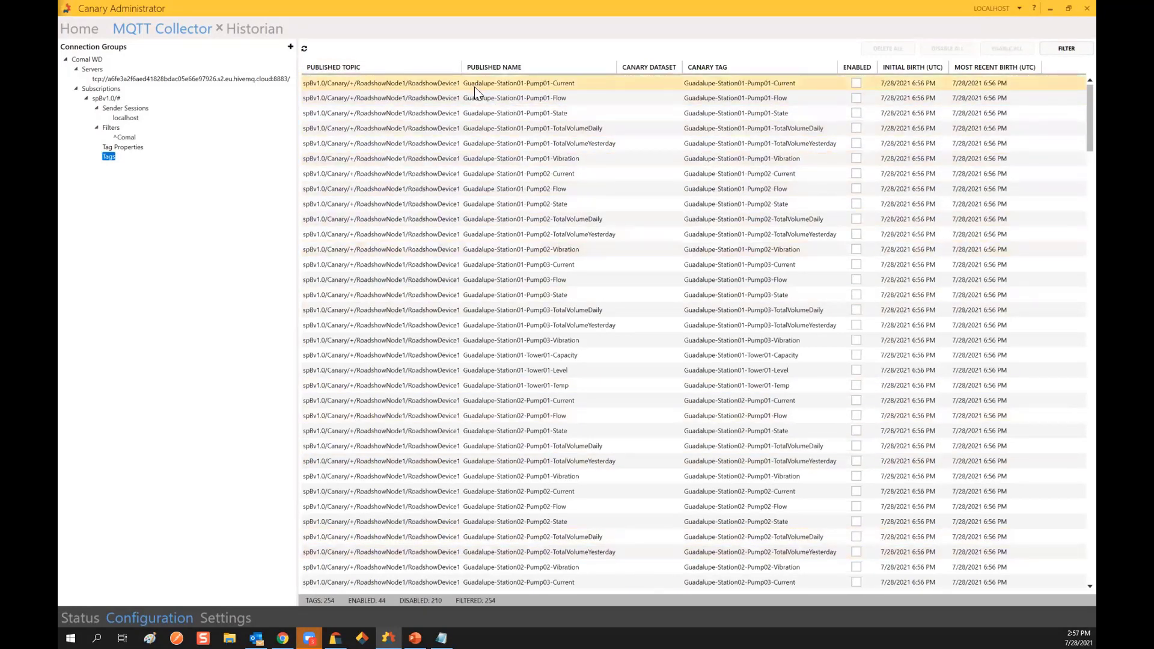
{"action": "scroll", "coordinate": [1075, 150], "scroll_direction": "down", "scroll_amount": 20}
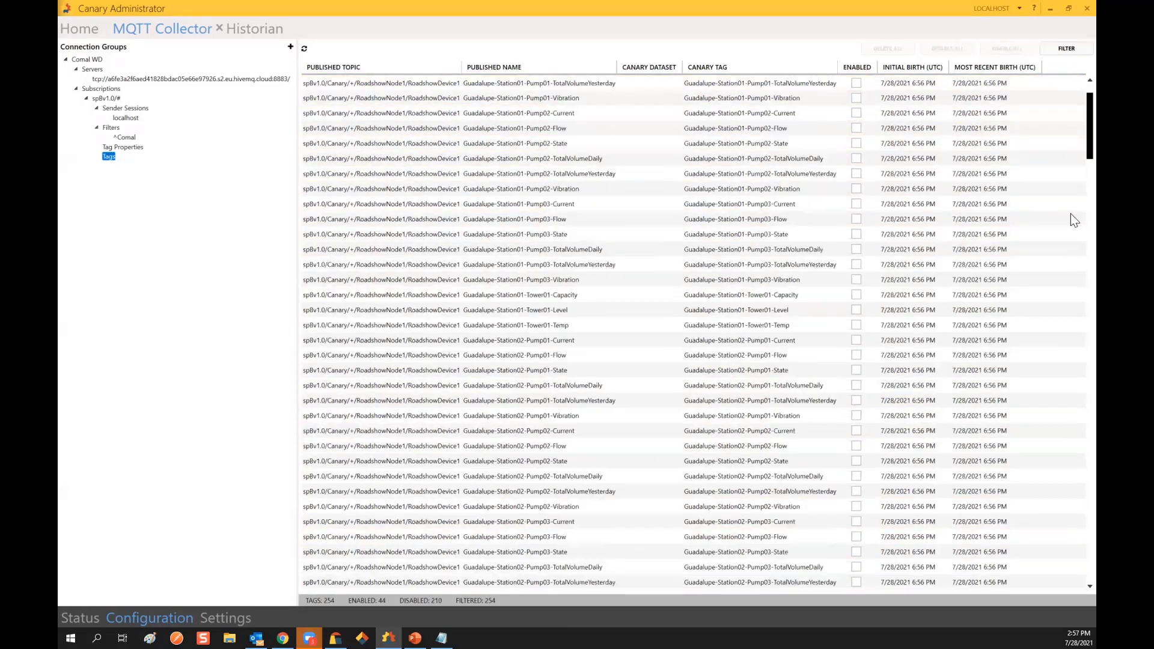
{"action": "scroll", "coordinate": [1070, 485], "scroll_direction": "down", "scroll_amount": 15}
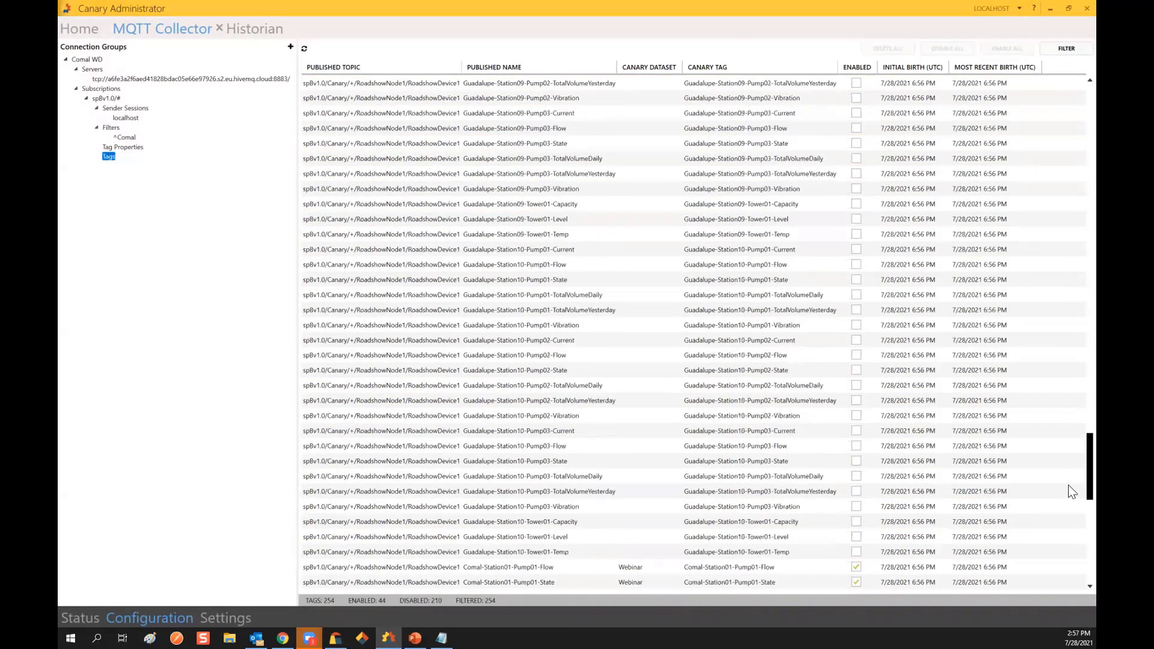
{"action": "scroll", "coordinate": [611, 410], "scroll_direction": "down", "scroll_amount": 4}
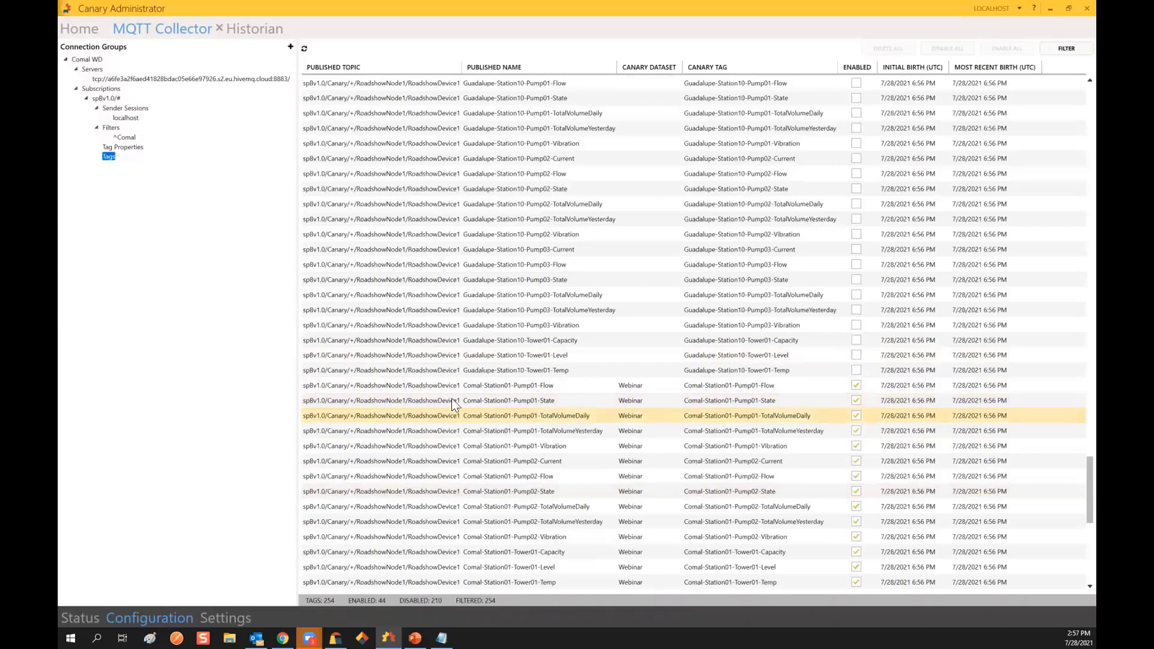
{"action": "left_click", "coordinate": [489, 388]}
{"action": "left_click", "coordinate": [489, 391]}
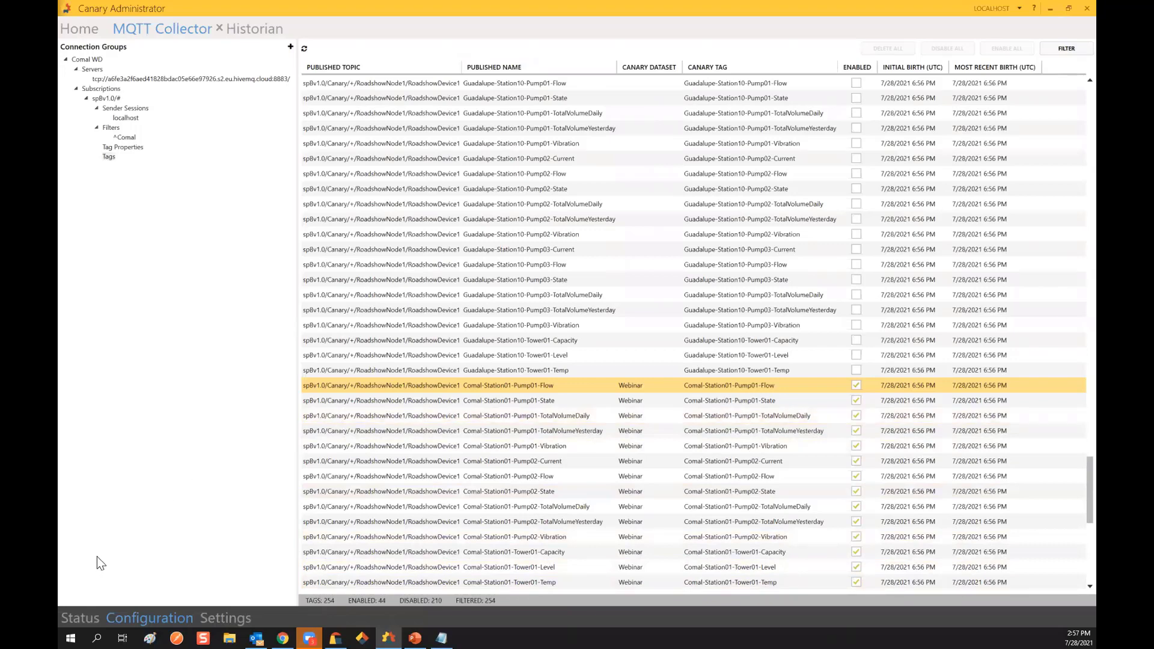
Step: In the Historian database, open Webinar's Jul 28 2021 file and view Comal-Station01-Pump01-Flow values
{"action": "left_click", "coordinate": [252, 30]}
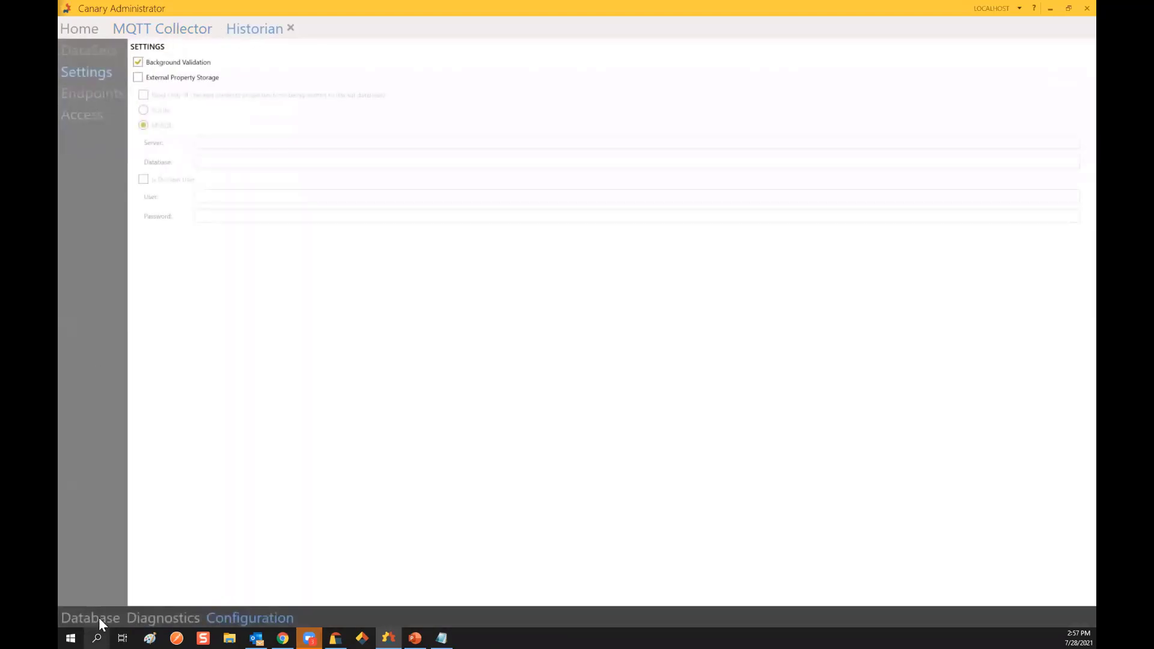
{"action": "left_click", "coordinate": [99, 619]}
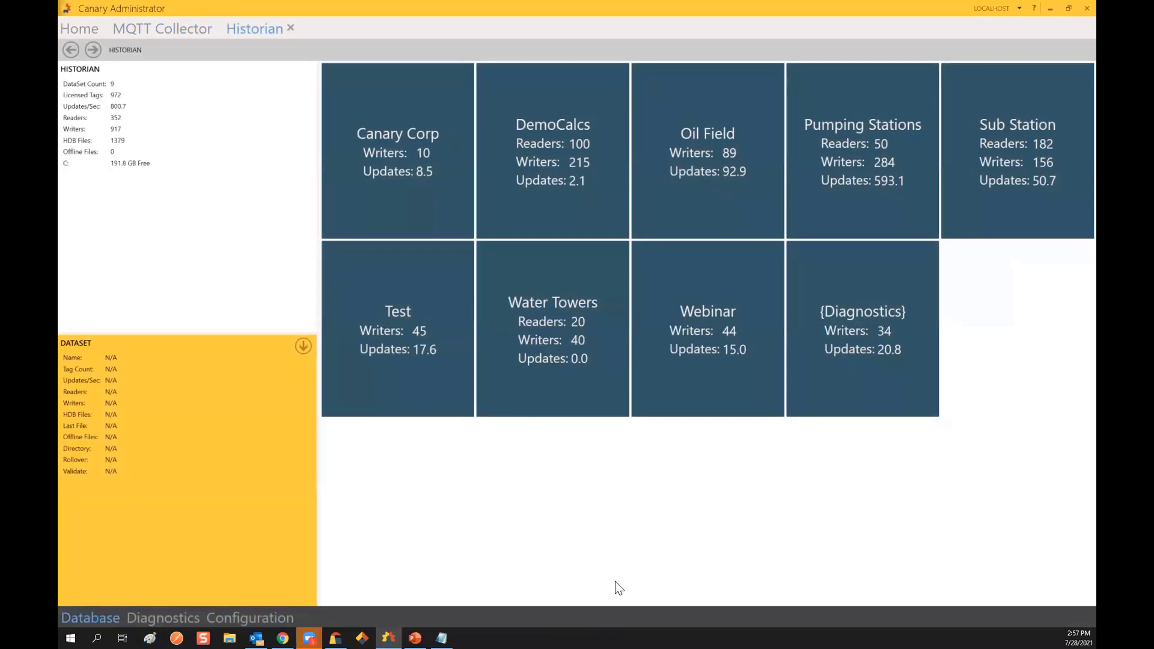
{"action": "mouse_move", "coordinate": [758, 337]}
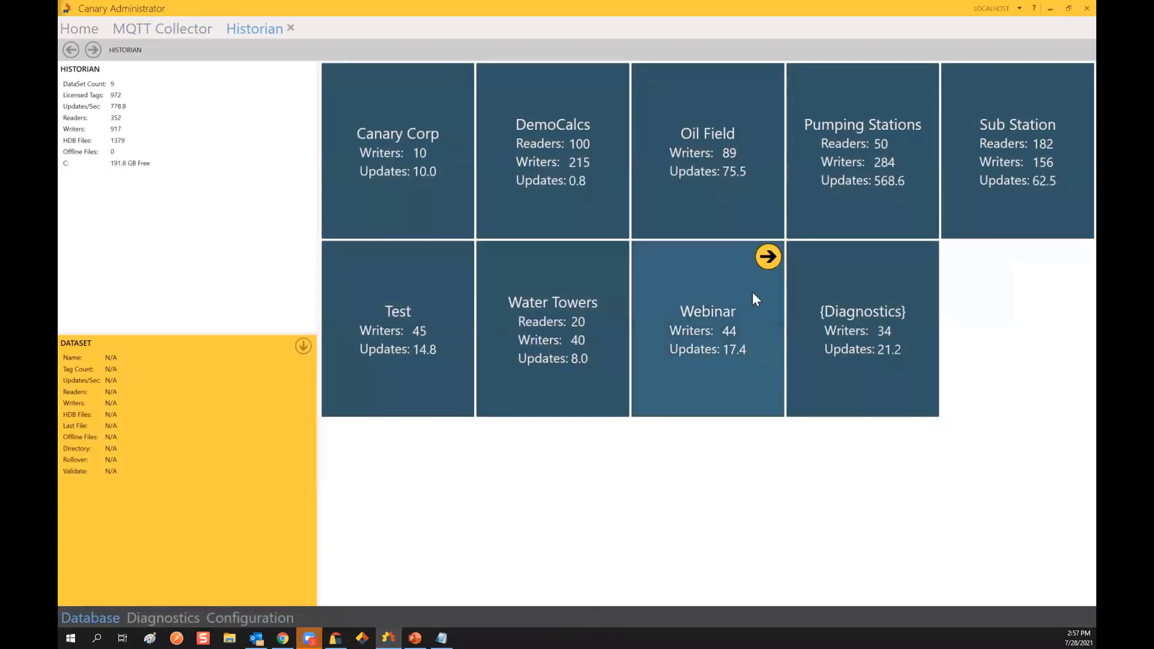
{"action": "left_click", "coordinate": [768, 257]}
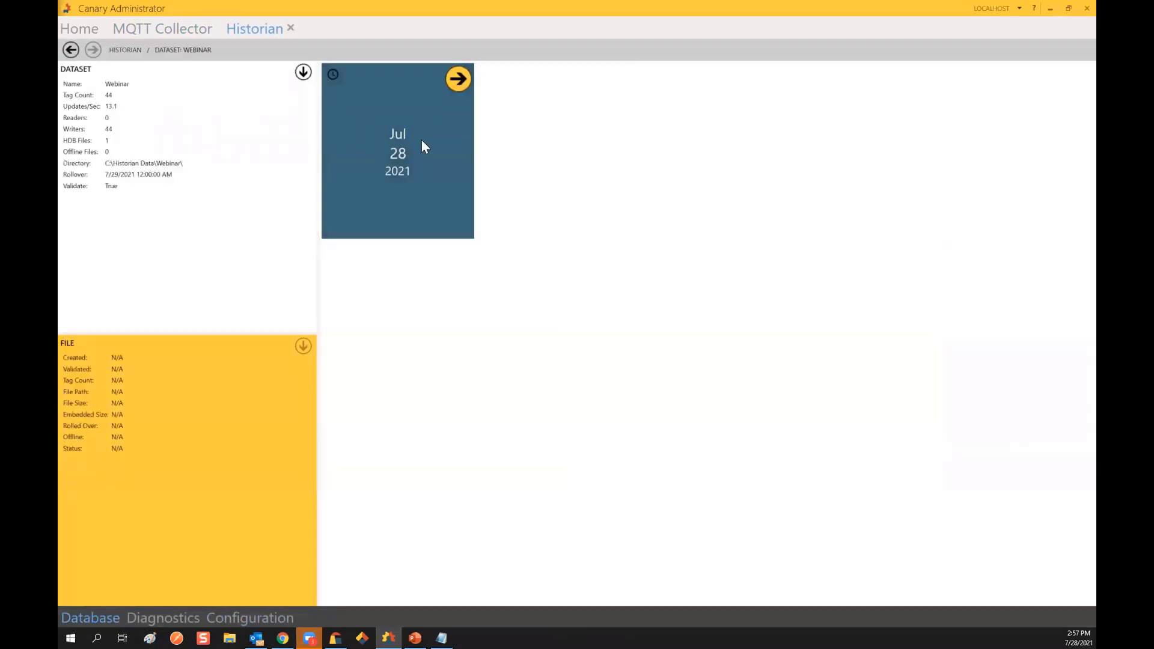
{"action": "left_click", "coordinate": [458, 80]}
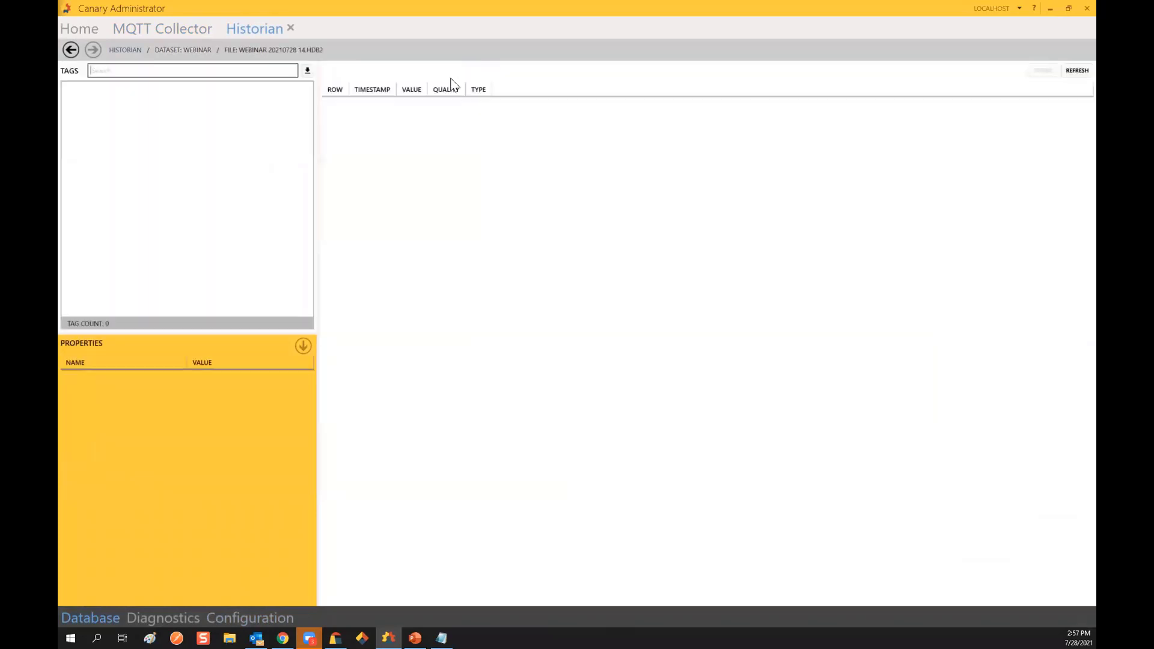
{"action": "left_click", "coordinate": [151, 89]}
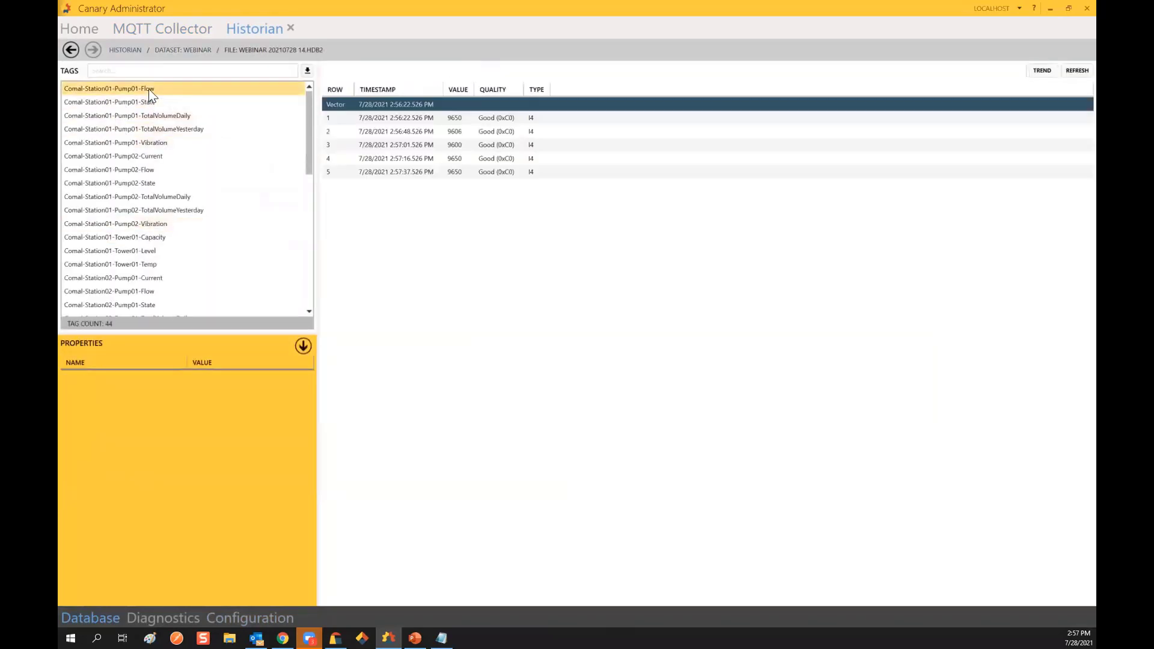